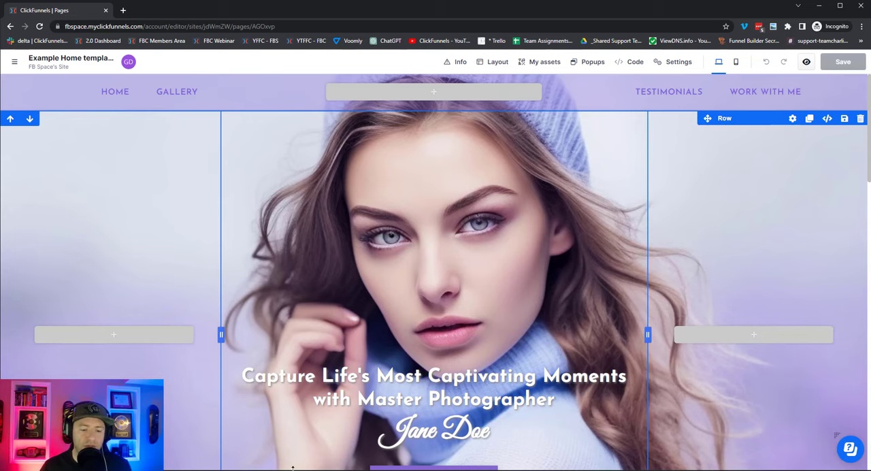
Switch to the Midjourney channel in Discord and review the photographer landing page images through the upscaled Image #2.
key(alt+Tab)
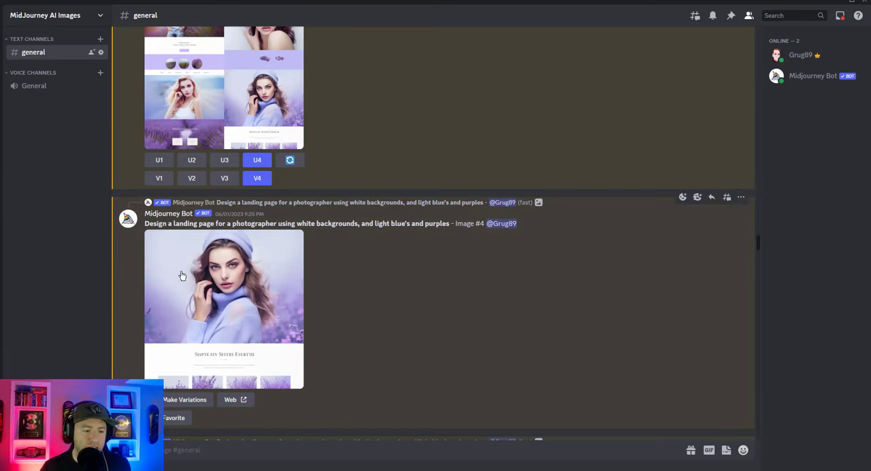
scroll(247, 352, up, 2)
scroll(251, 351, up, 1)
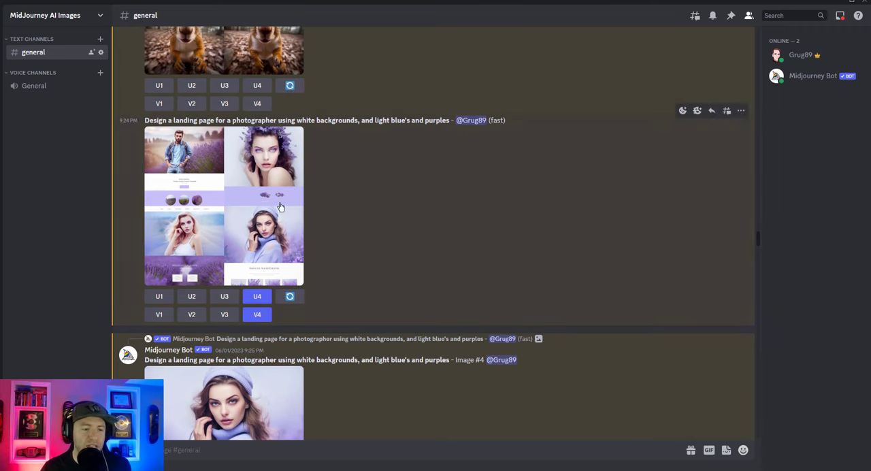
scroll(259, 250, down, 1)
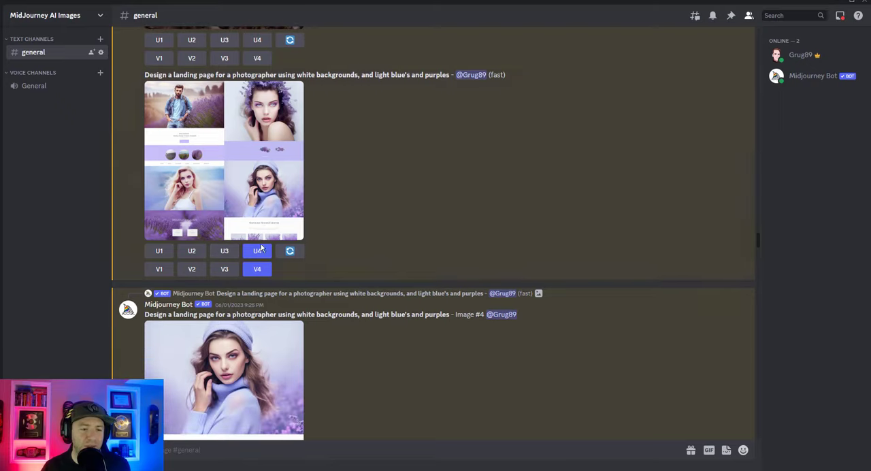
scroll(261, 180, down, 4)
scroll(259, 187, down, 5)
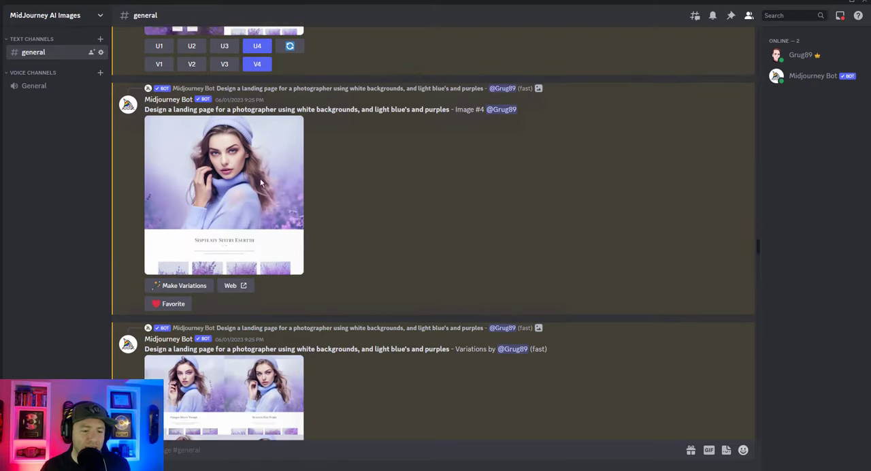
scroll(246, 230, down, 4)
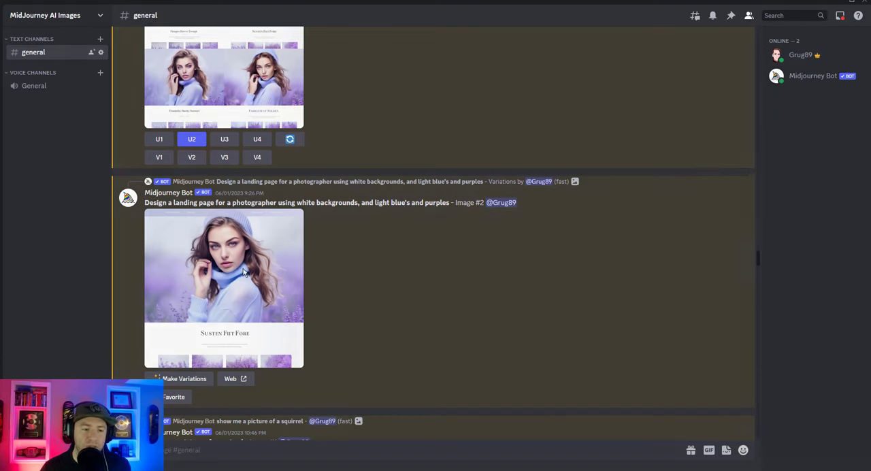
Save the full-size Image #2 to the Downloads folder, appending 2 to the file name instead of replacing the existing file.
click(238, 259)
right_click(383, 163)
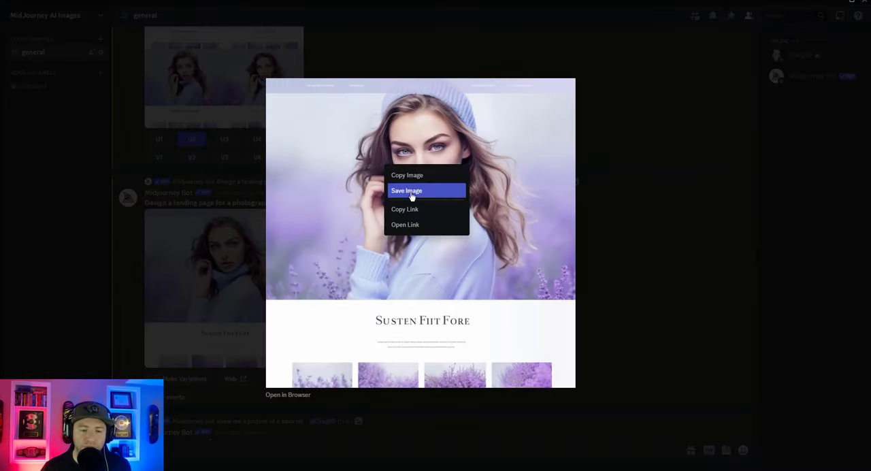
click(406, 191)
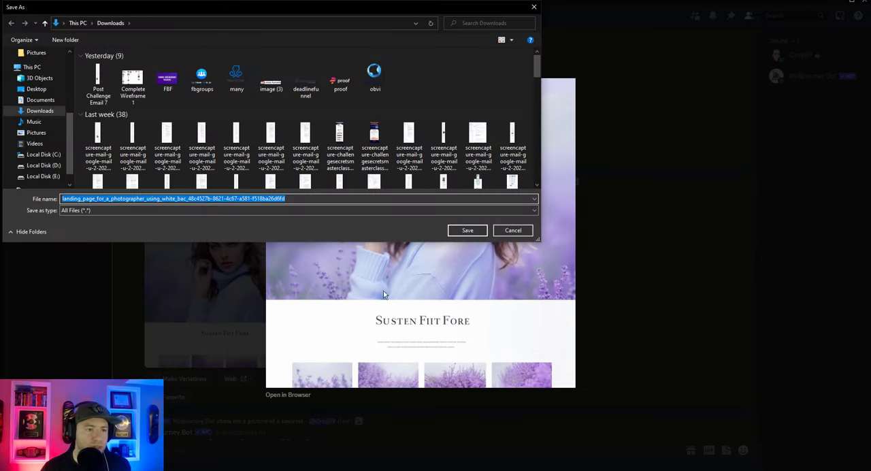
click(467, 230)
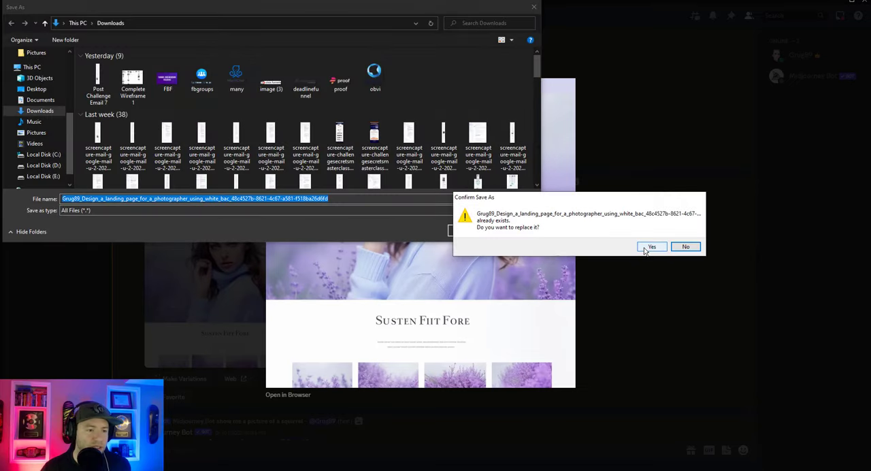
click(685, 246)
click(366, 201)
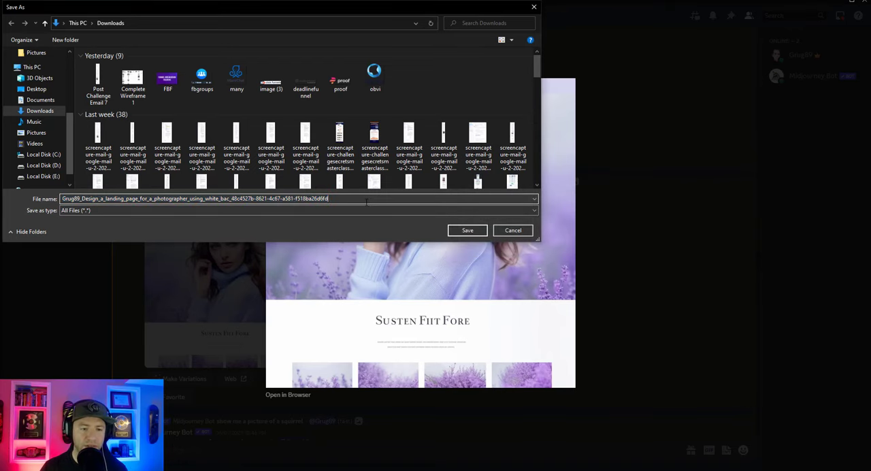
text(1)
click(472, 234)
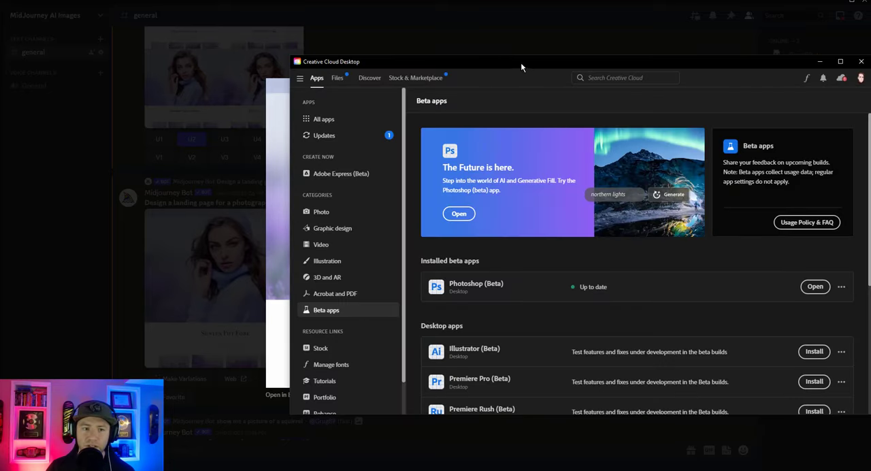
Launch Photoshop (Beta) from the installed beta apps in Creative Cloud Desktop.
drag(520, 62, 455, 54)
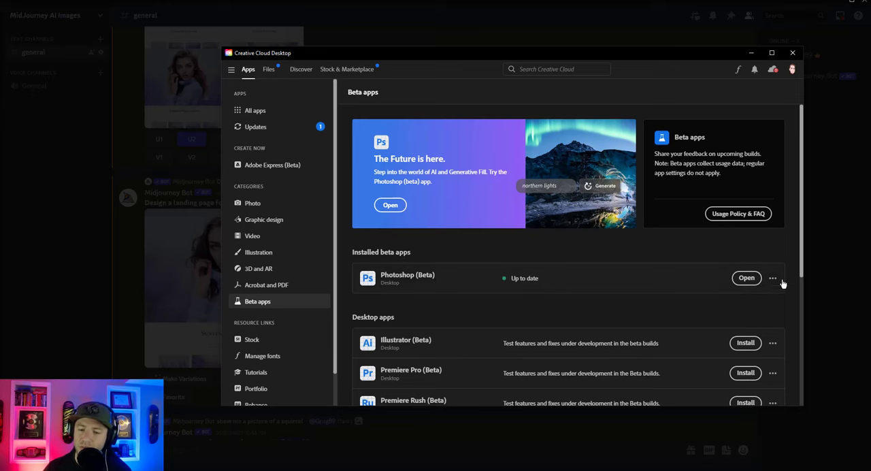
click(741, 277)
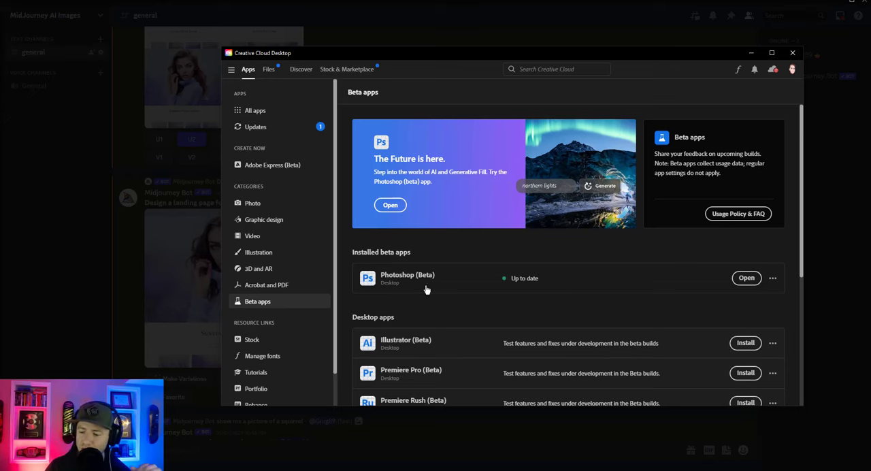
click(749, 280)
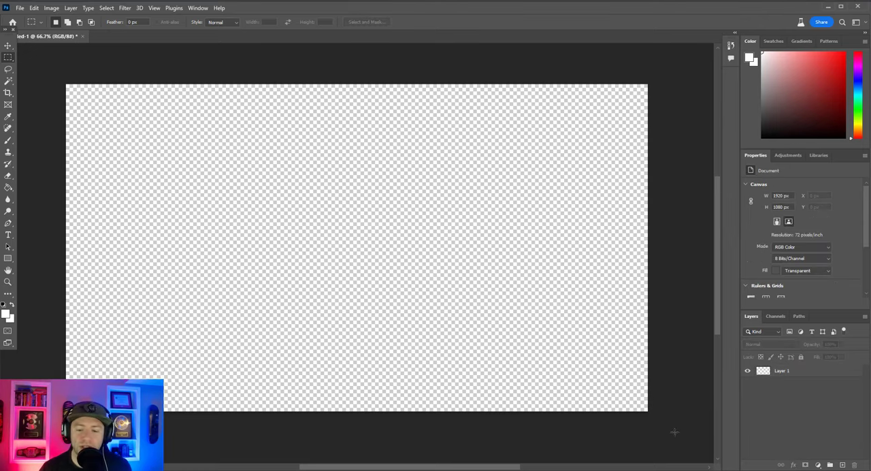
drag(368, 247, 390, 285)
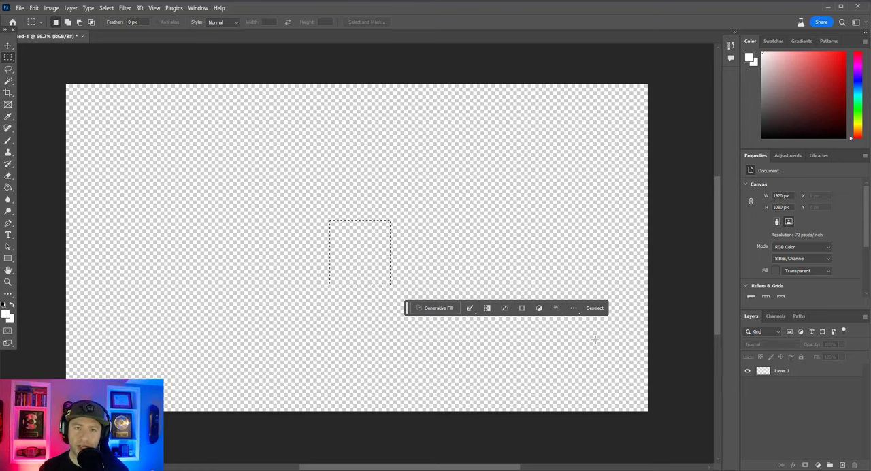
scroll(595, 339, up, 1)
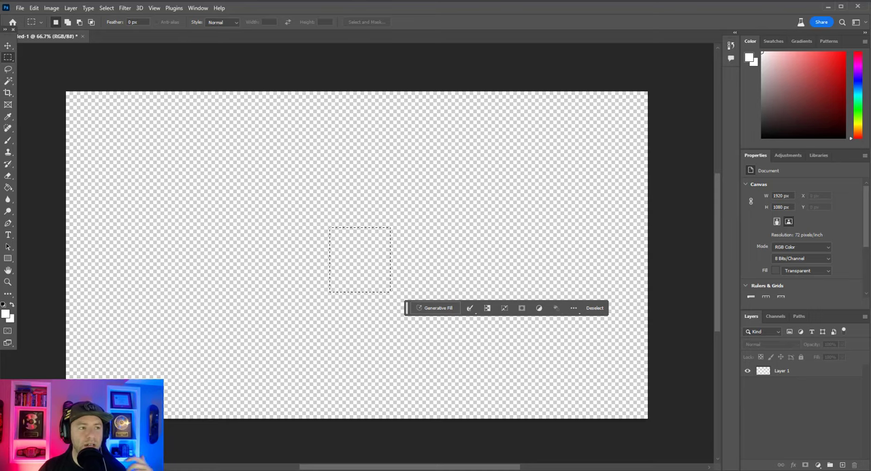
double_click(155, 9)
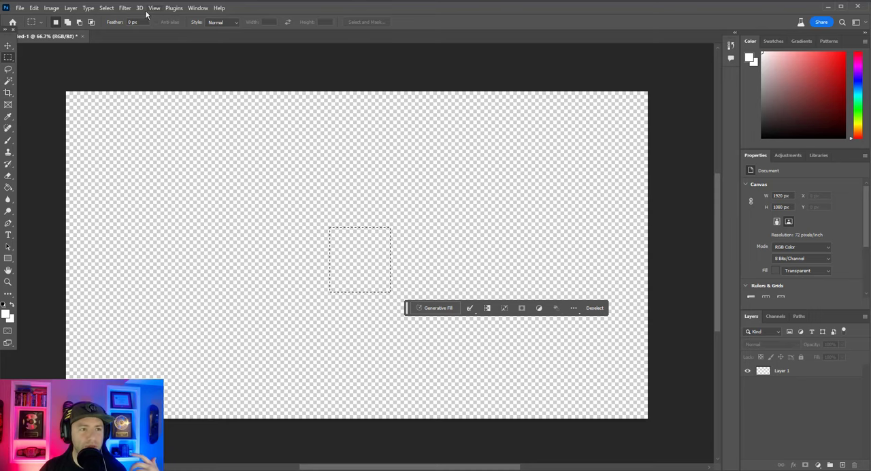
click(124, 8)
click(107, 8)
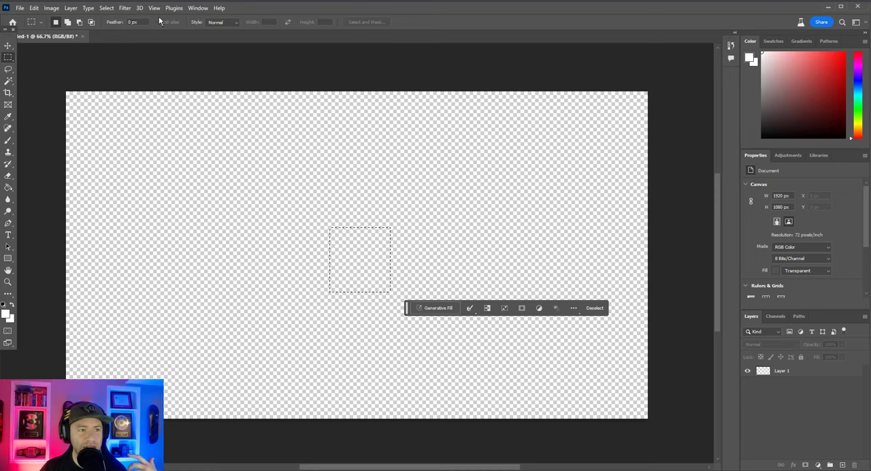
click(174, 8)
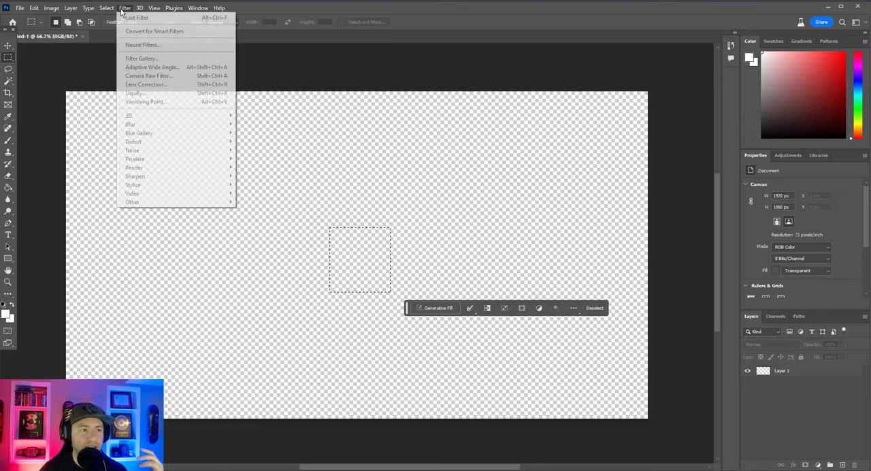
mouse_move(102, 8)
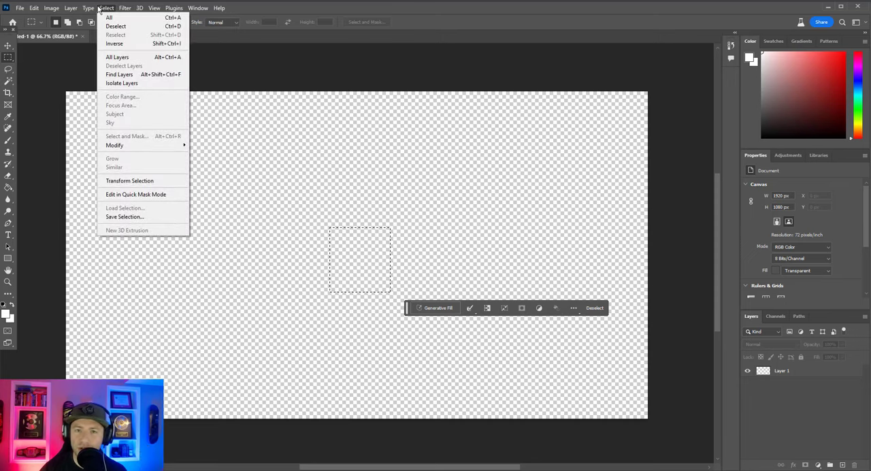
mouse_move(58, 9)
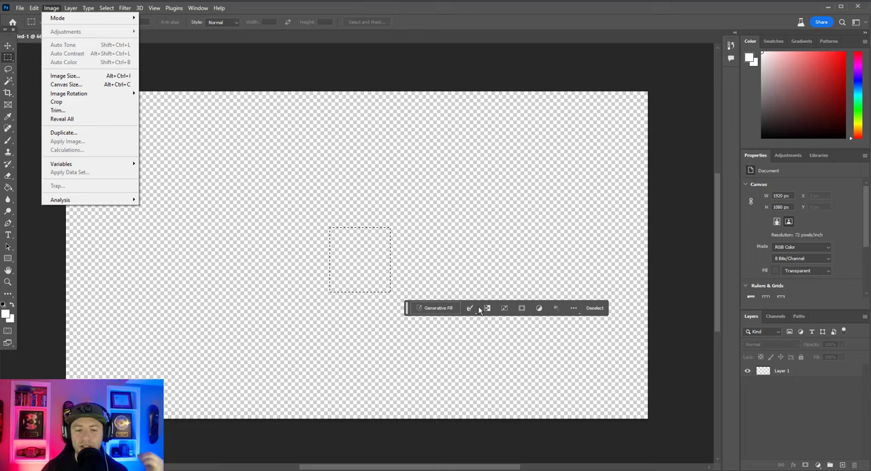
click(155, 8)
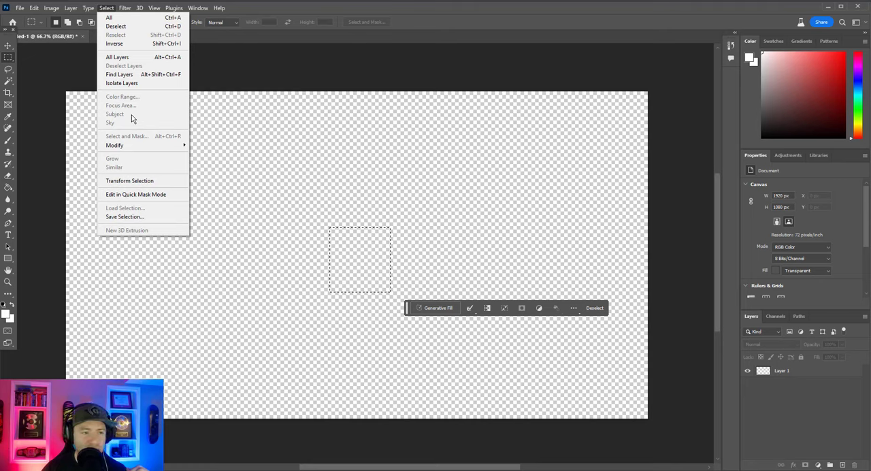
mouse_move(135, 150)
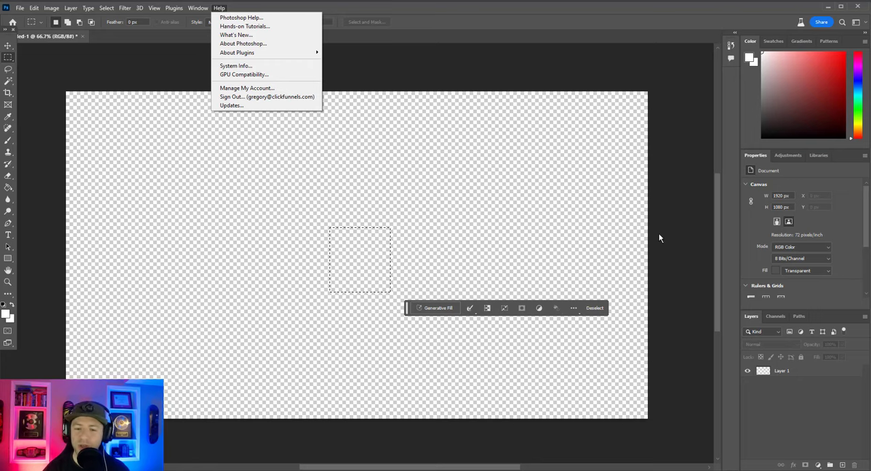
click(672, 219)
click(524, 218)
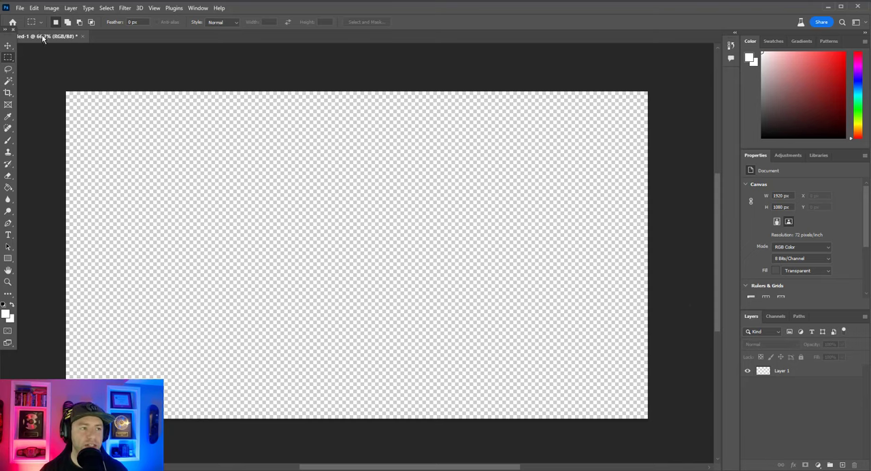
click(20, 9)
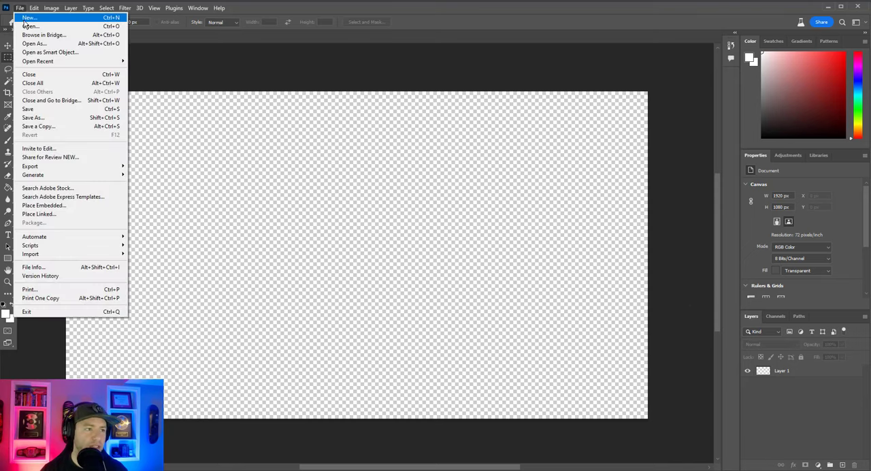
click(27, 17)
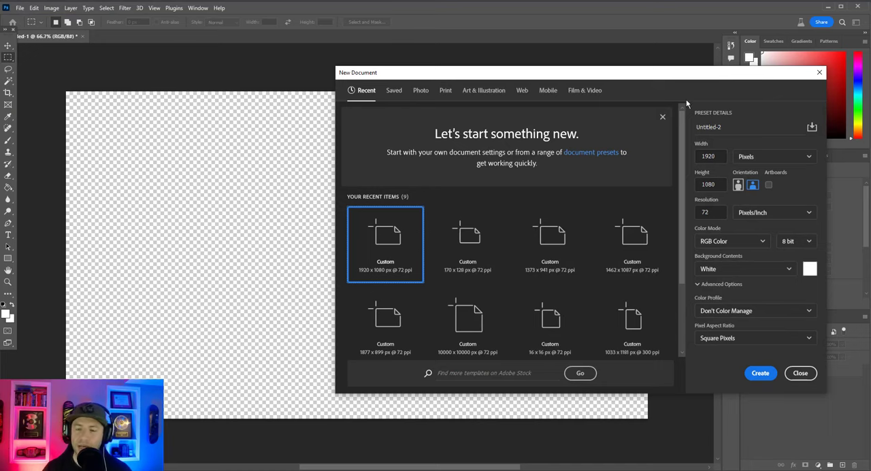
click(819, 72)
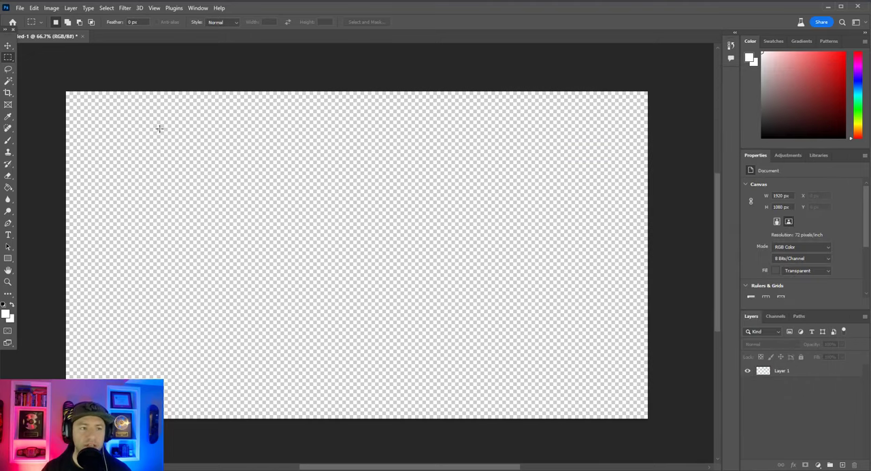
Open the photographer landing page image saved today in the Downloads folder.
click(20, 8)
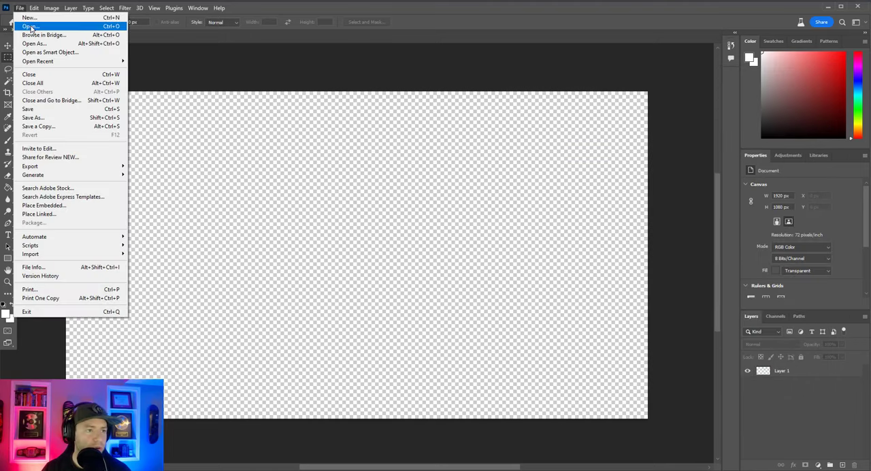
click(31, 26)
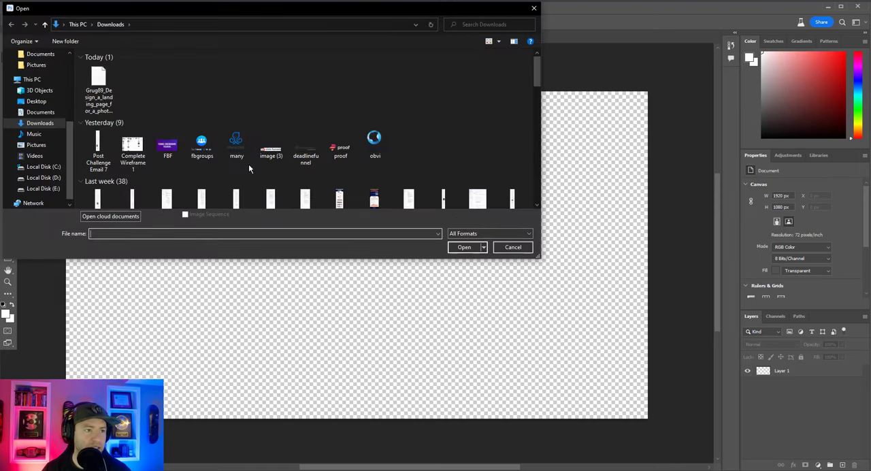
double_click(105, 88)
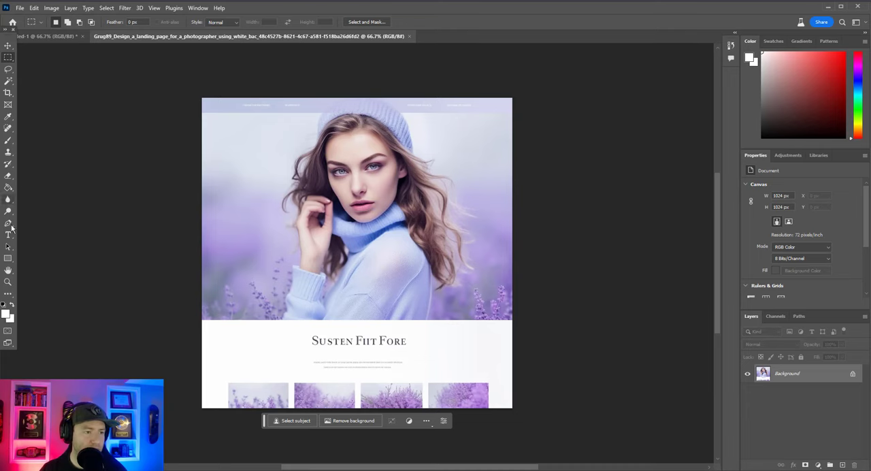
Select the hero photo with the Rectangular Marquee tool, across the full image width from below the header strip to the white section.
click(8, 282)
click(256, 191)
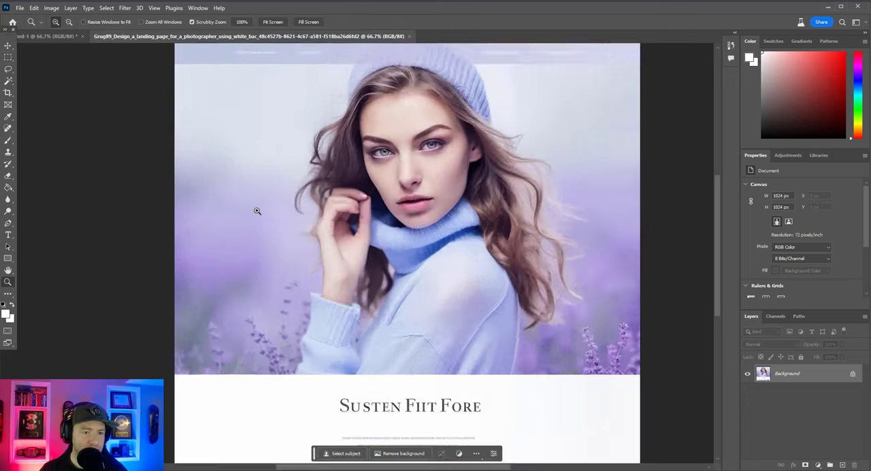
click(251, 224)
right_click(322, 250)
click(348, 299)
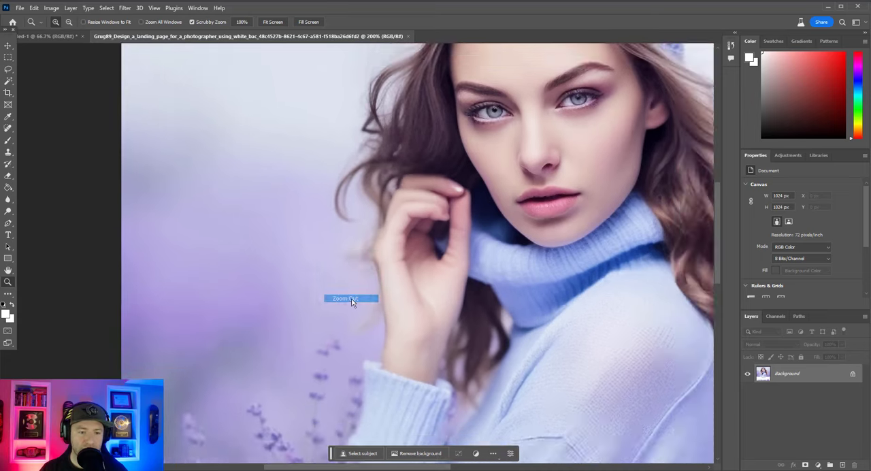
key(ctrl+minus)
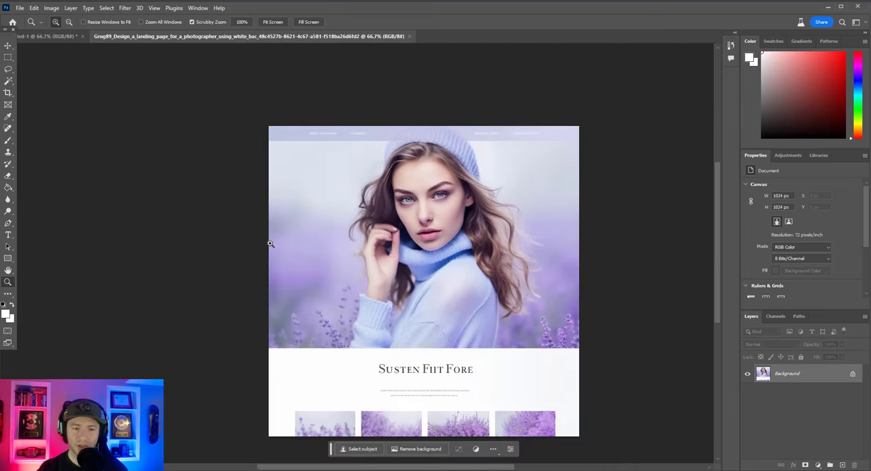
key(ctrl+plus)
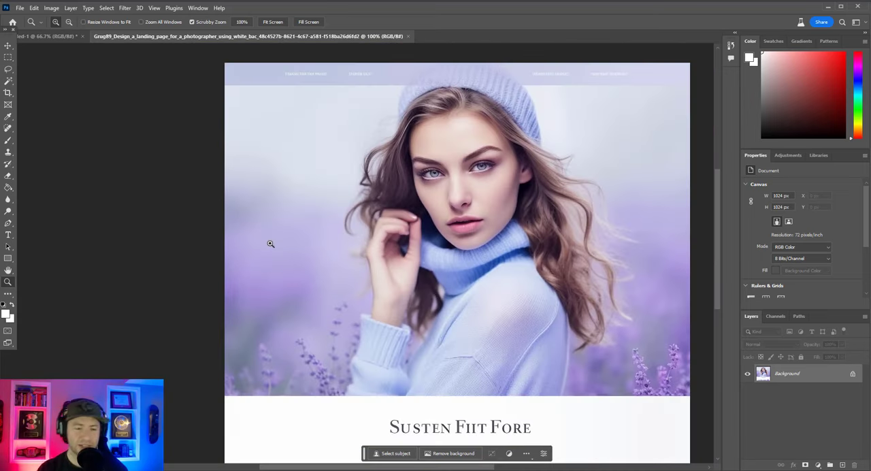
click(9, 58)
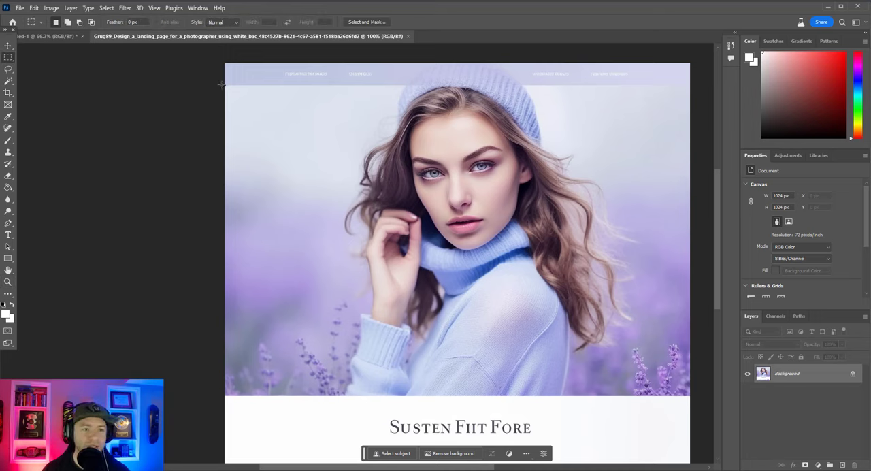
drag(225, 85, 695, 394)
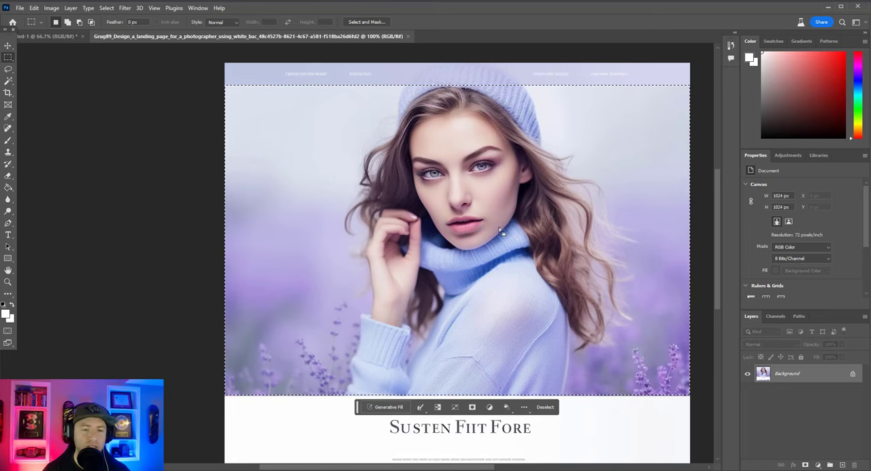
Copy the selected hero photo and paste it into the blank 1920 x 1080 px document.
click(34, 8)
click(53, 71)
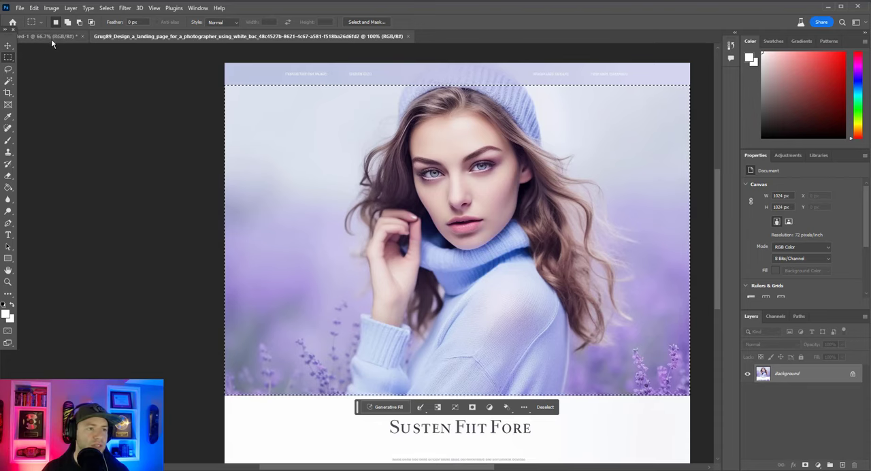
click(51, 37)
key(ctrl+v)
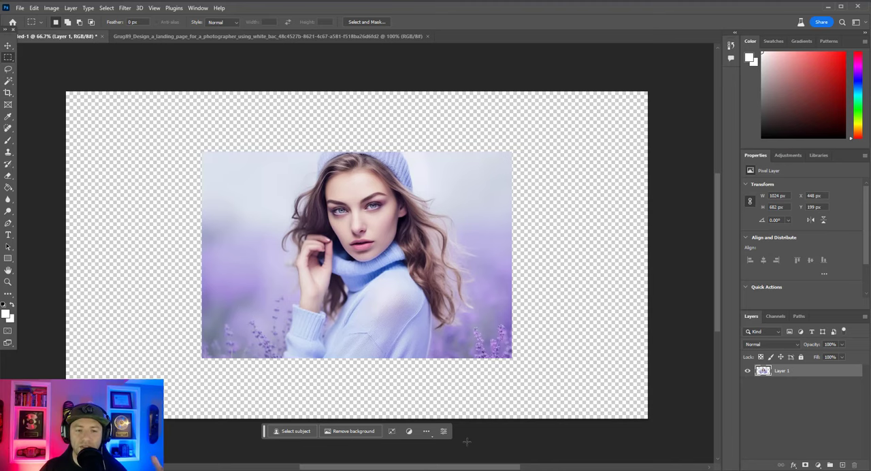
click(8, 45)
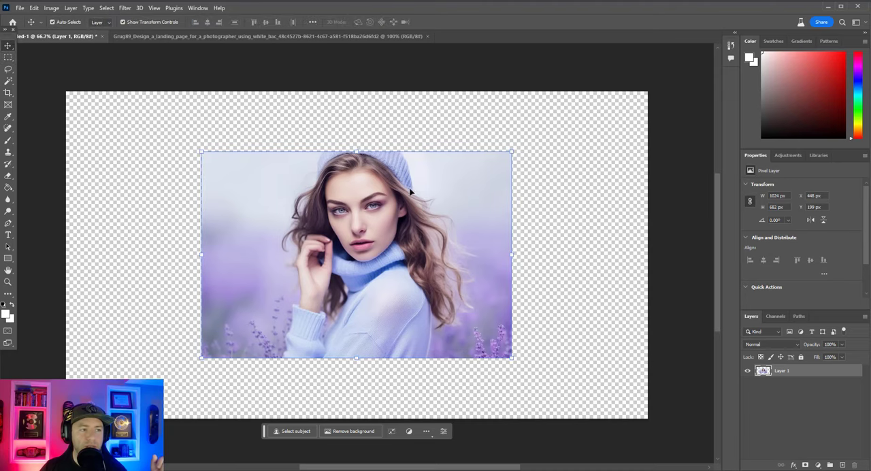
drag(360, 150, 362, 91)
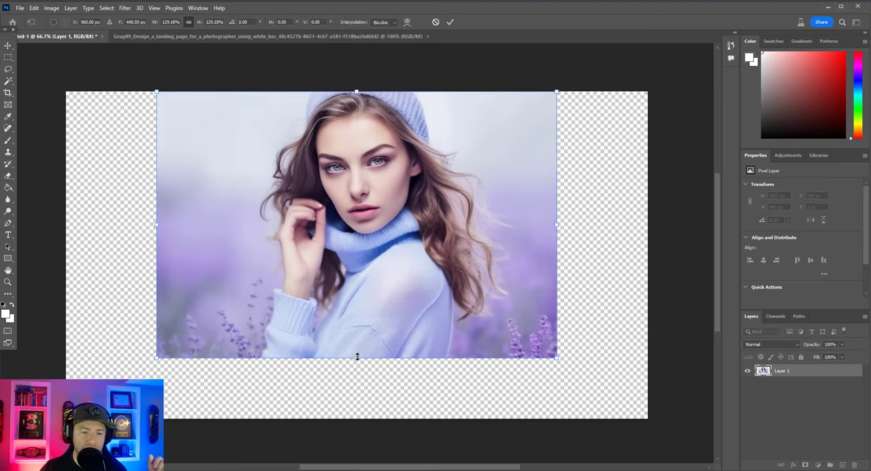
drag(356, 356, 355, 418)
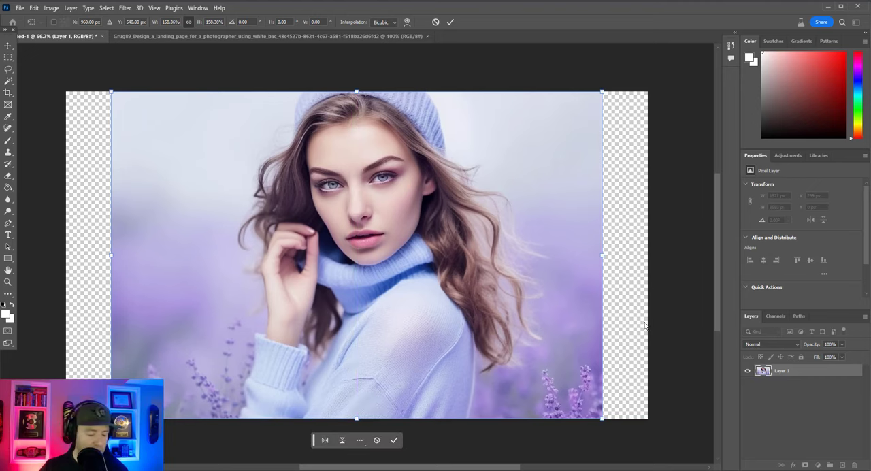
key(ctrl+z)
key(ctrl+z)
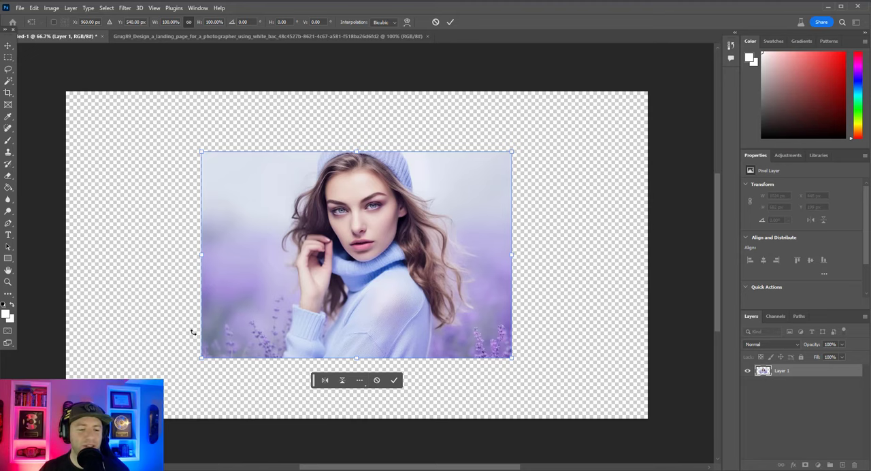
click(7, 59)
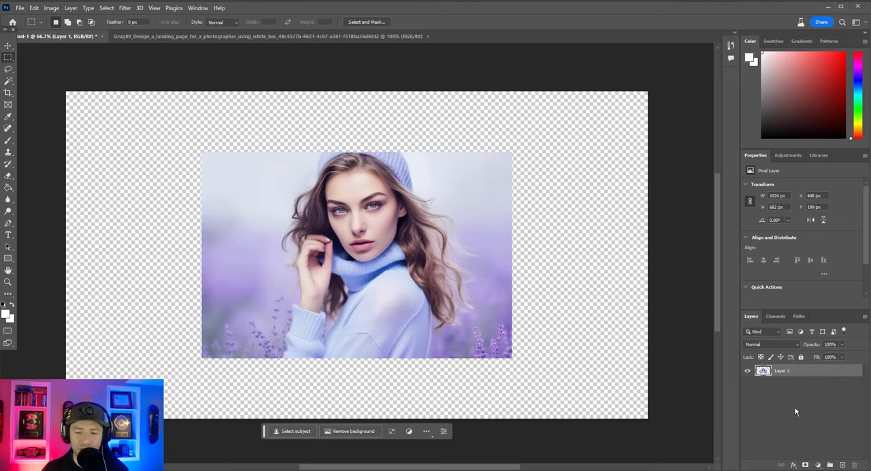
click(293, 430)
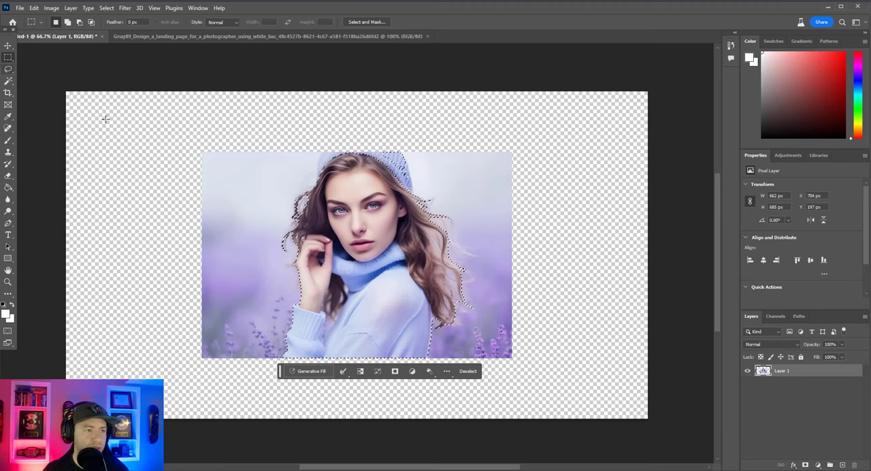
click(114, 138)
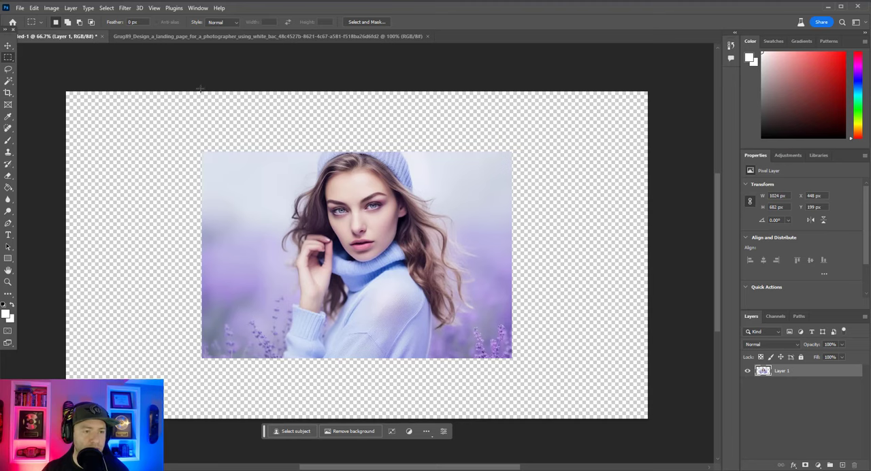
drag(200, 90, 185, 265)
click(237, 72)
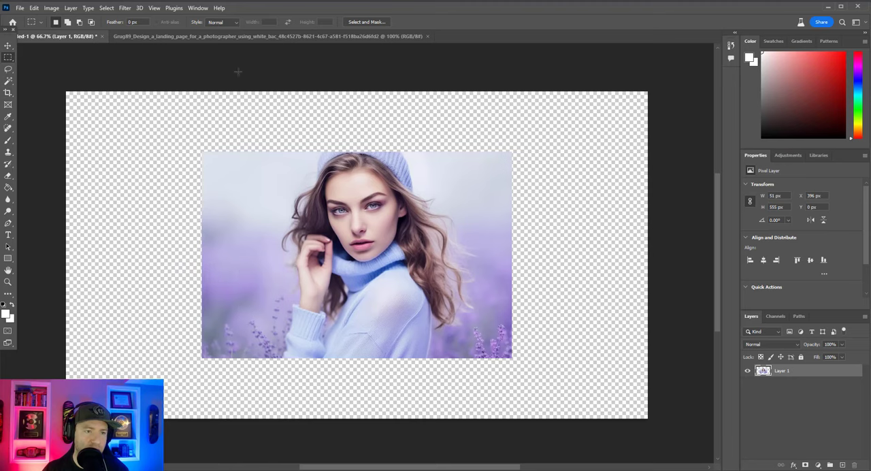
Marquee-select the full-height empty area left of the photo, about 457 px wide, and pin the Generative Fill bar above the canvas.
drag(201, 90, 64, 442)
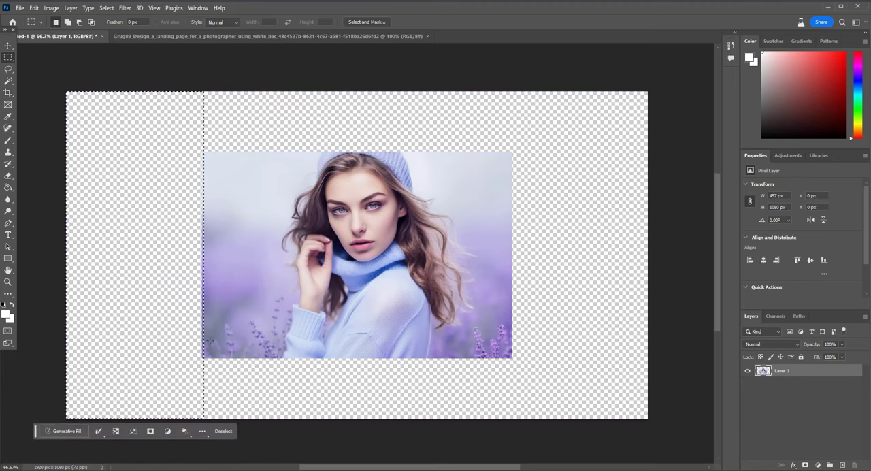
click(66, 430)
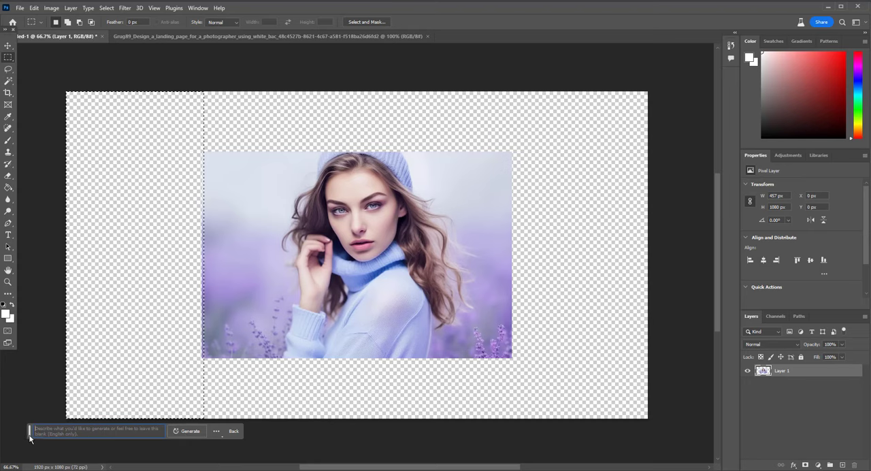
drag(30, 431, 427, 204)
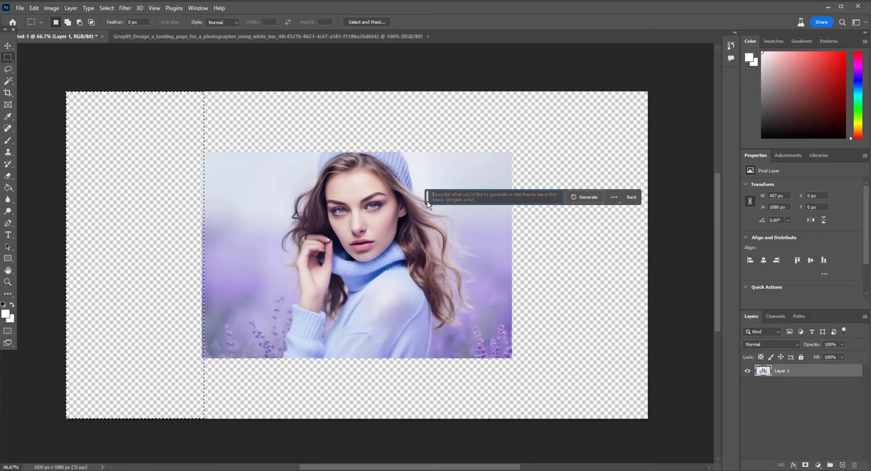
click(614, 197)
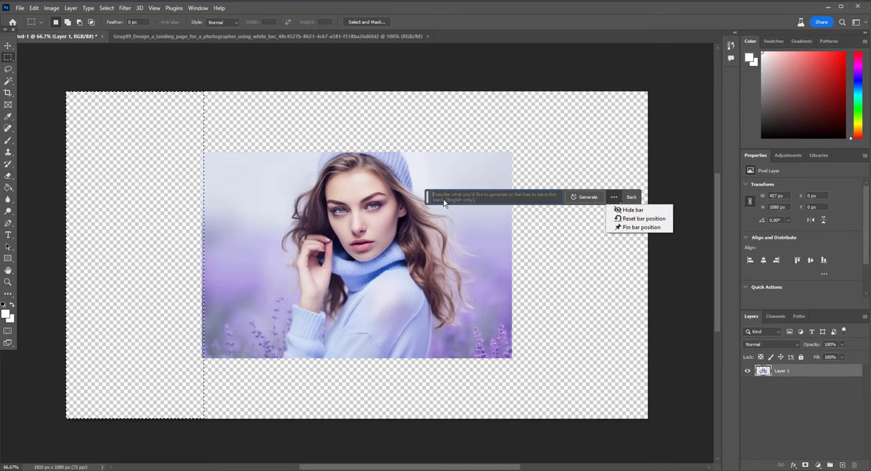
drag(426, 198, 455, 36)
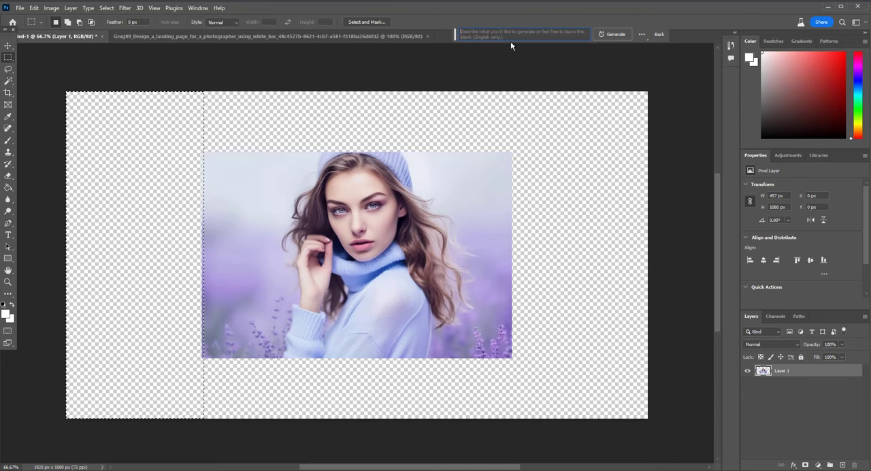
click(642, 35)
click(661, 65)
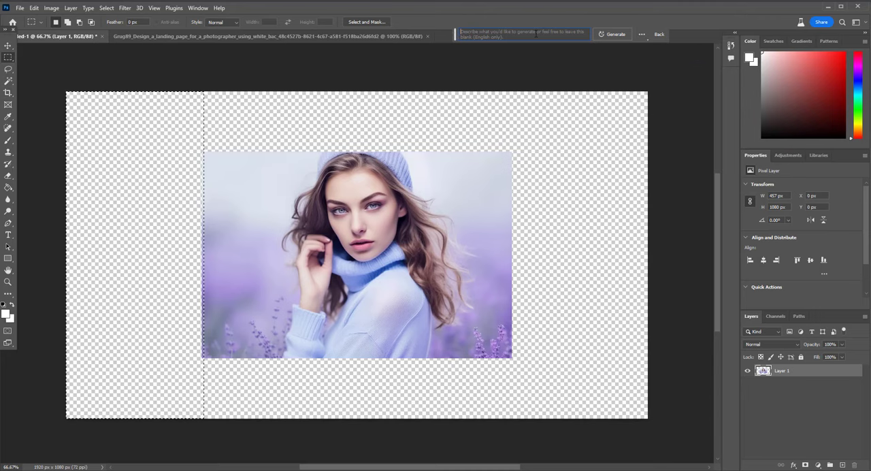
Generate a fill without a prompt for the selected left area, compare the variations and keep the first one.
click(612, 34)
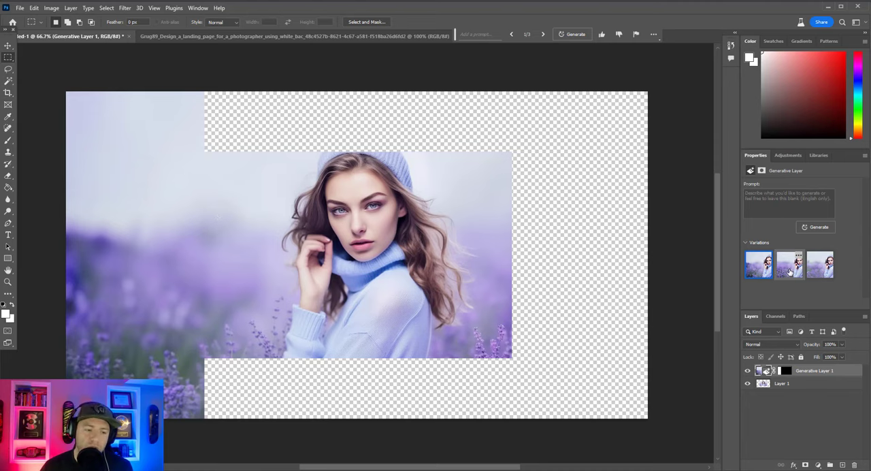
click(826, 275)
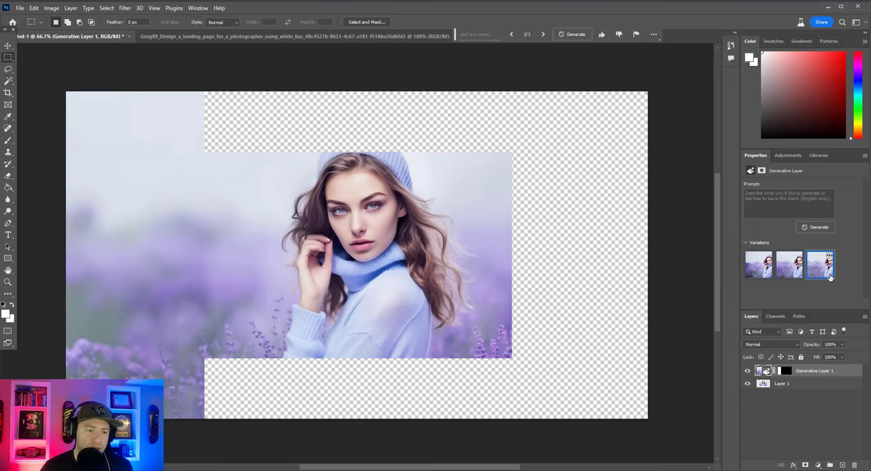
click(758, 270)
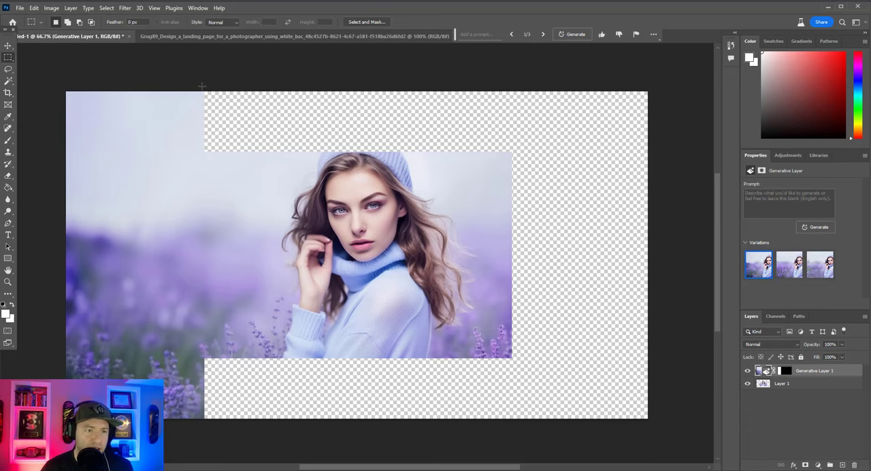
Select the empty band above the photo to the canvas's right edge, apply Generative Fill without a prompt and keep the first variation.
drag(201, 86, 660, 152)
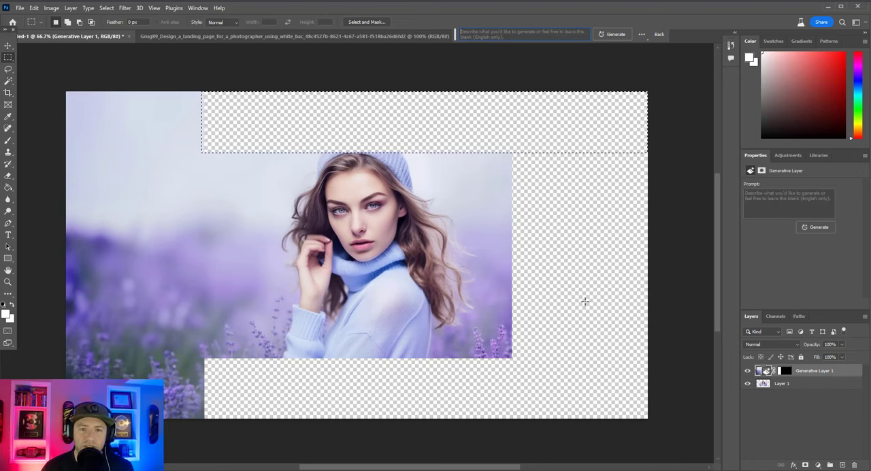
click(613, 34)
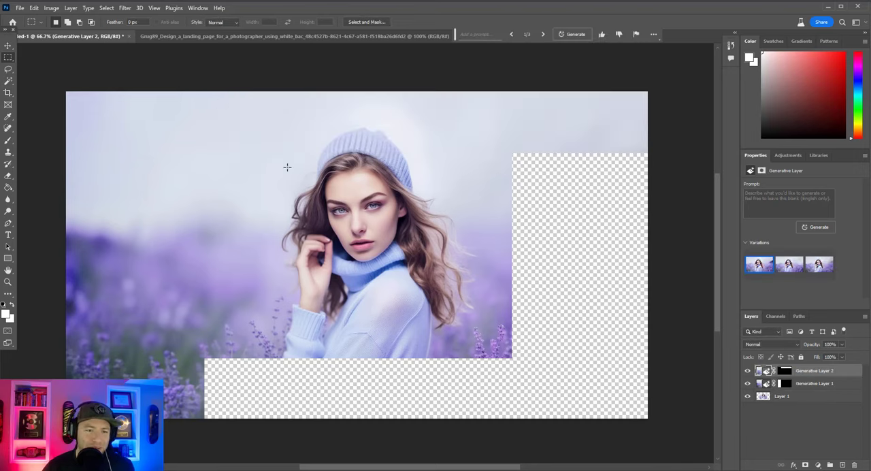
click(789, 266)
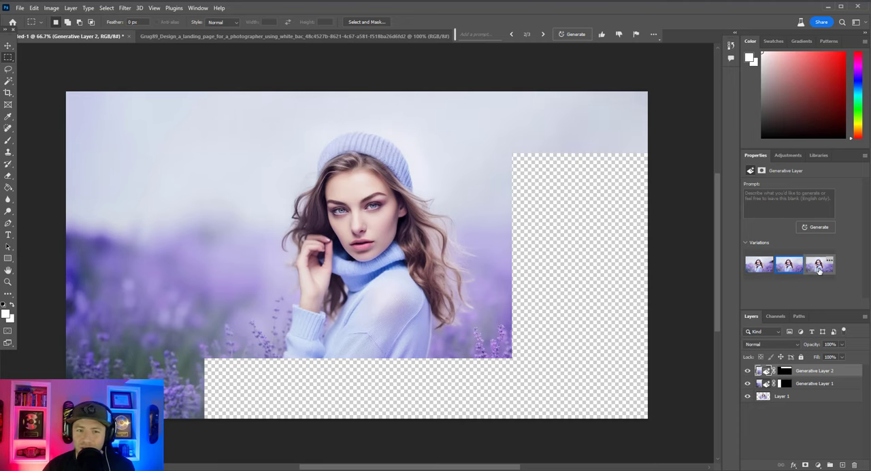
click(818, 264)
click(759, 264)
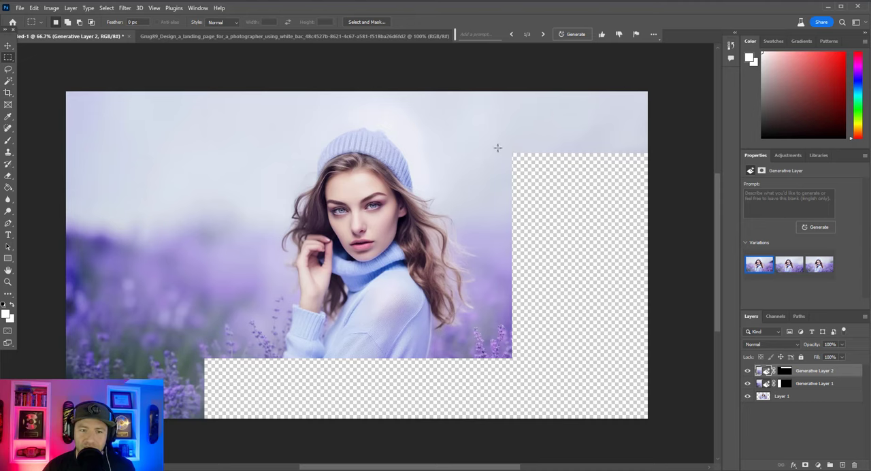
Select the empty area right of the photo, slightly overlapping its edge, apply Generative Fill without a prompt and choose the third variation.
drag(506, 150, 649, 430)
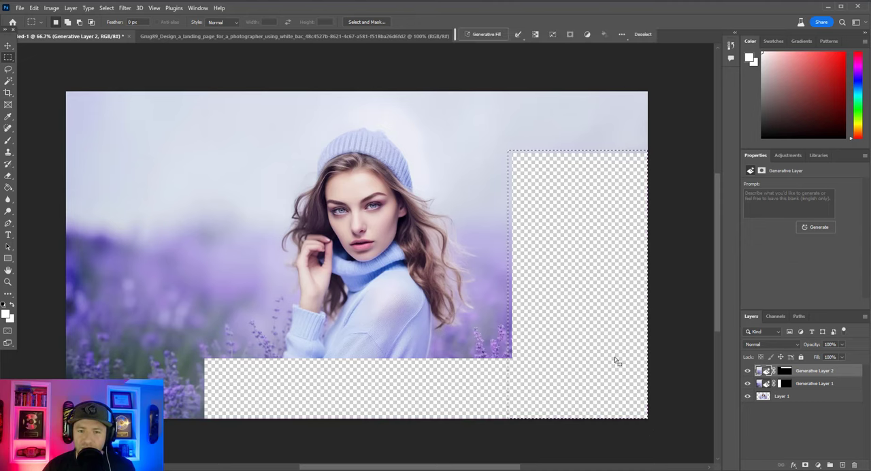
click(476, 35)
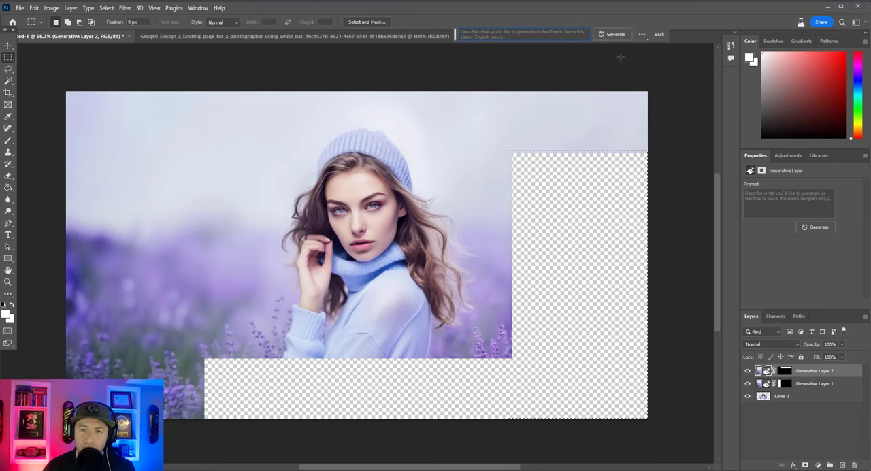
key(Return)
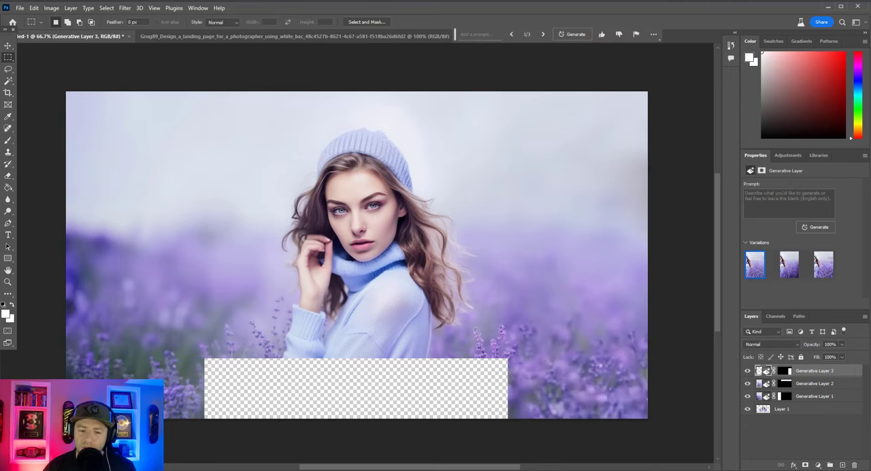
click(795, 271)
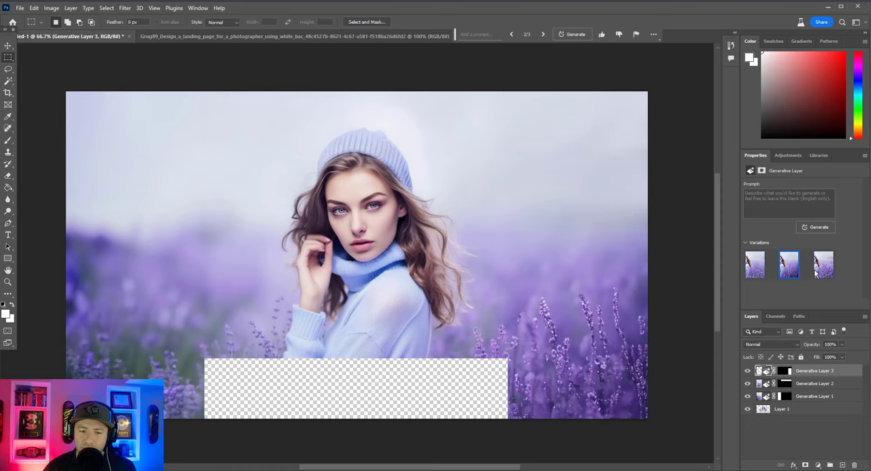
click(829, 272)
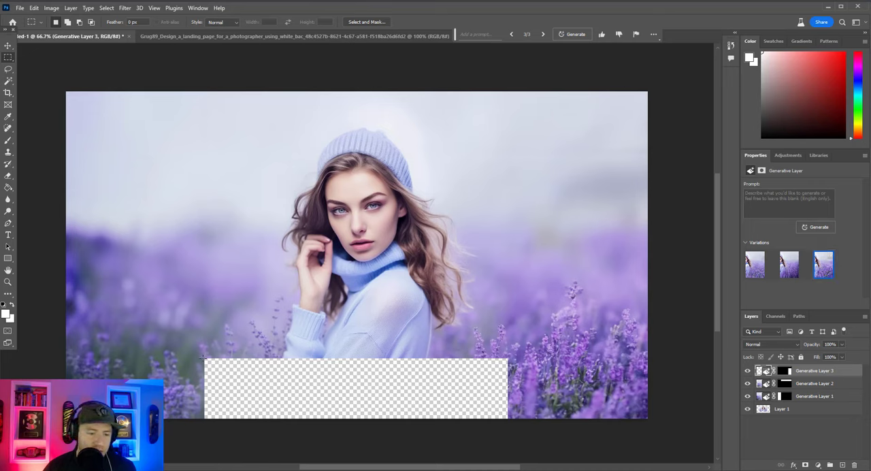
Select the remaining gap below the photo, apply Generative Fill without a prompt, compare the variations and keep the first one.
drag(202, 356, 508, 443)
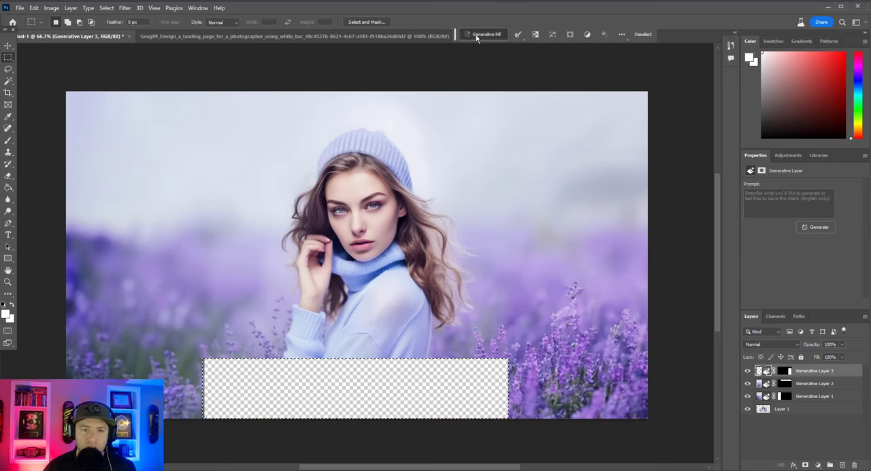
click(480, 34)
click(613, 34)
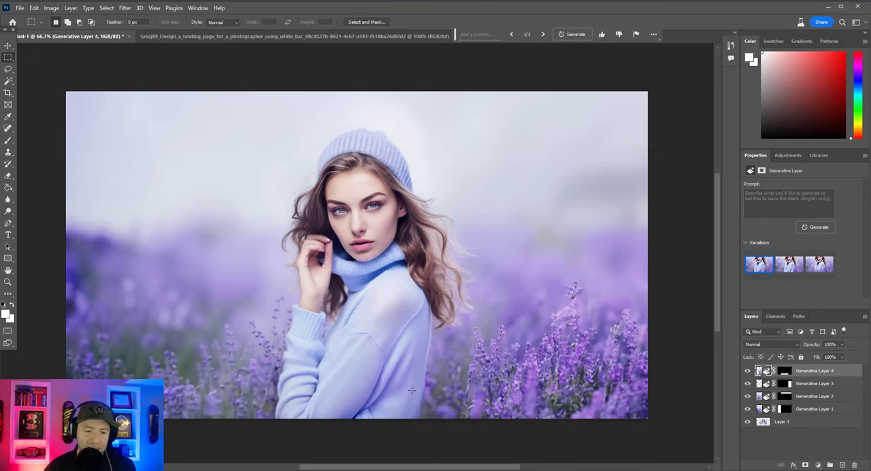
click(789, 264)
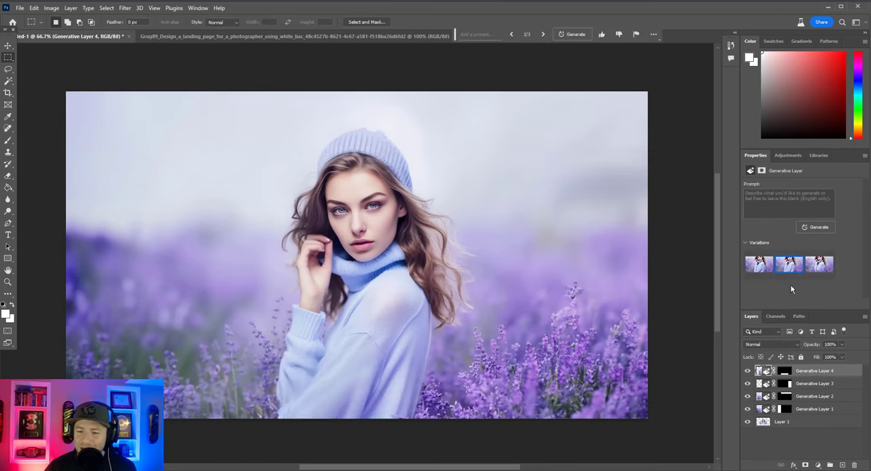
click(820, 265)
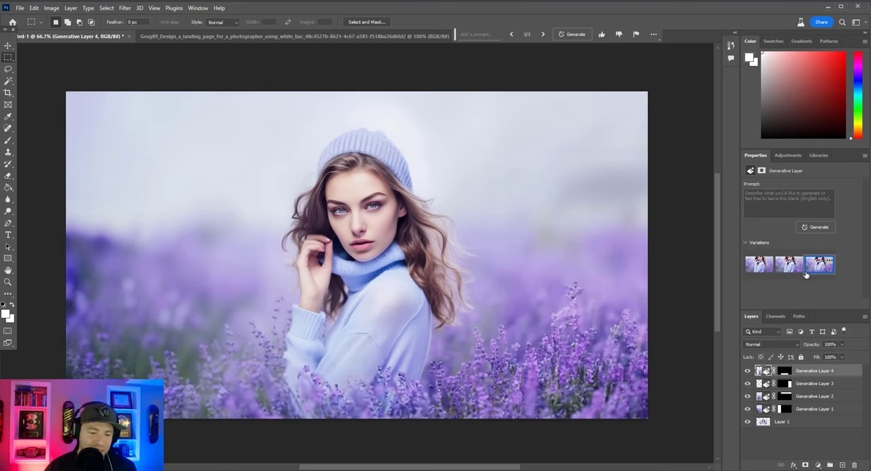
click(759, 264)
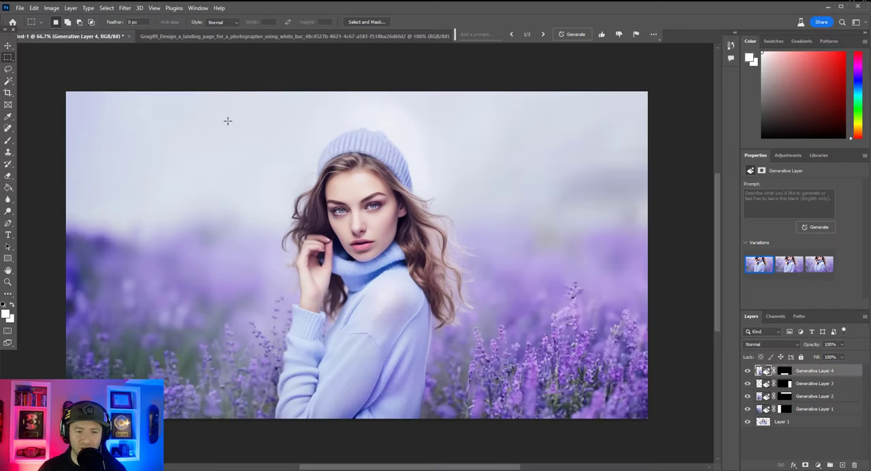
Quick-export the extended photo as a PNG named newbgherosec to the Downloads folder.
click(20, 7)
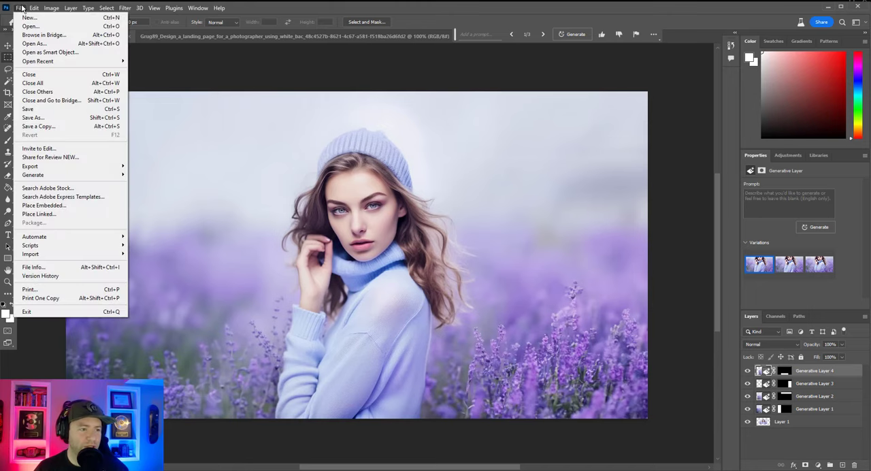
mouse_move(95, 166)
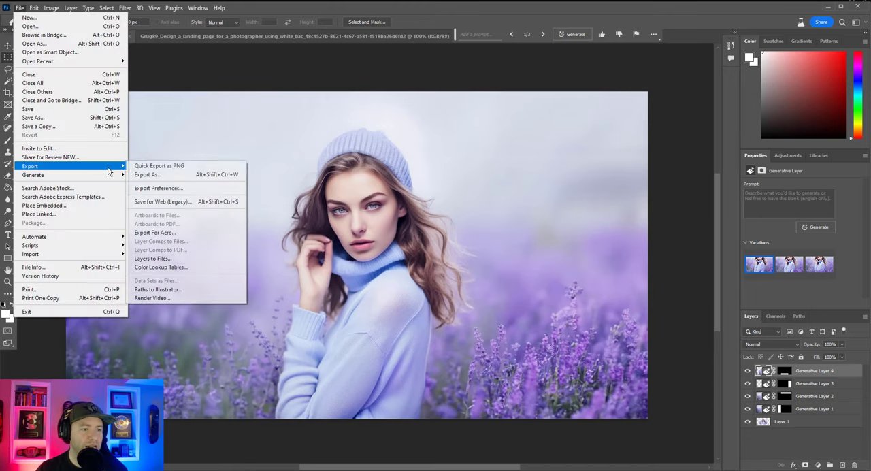
click(186, 167)
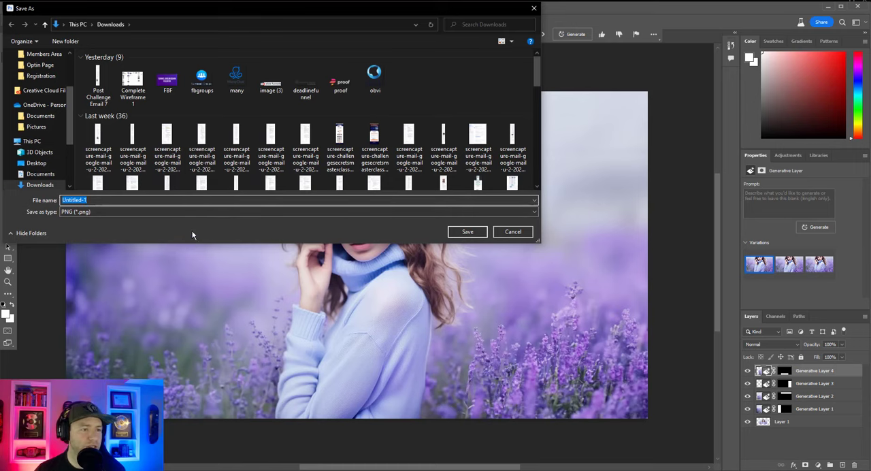
text(newbgse)
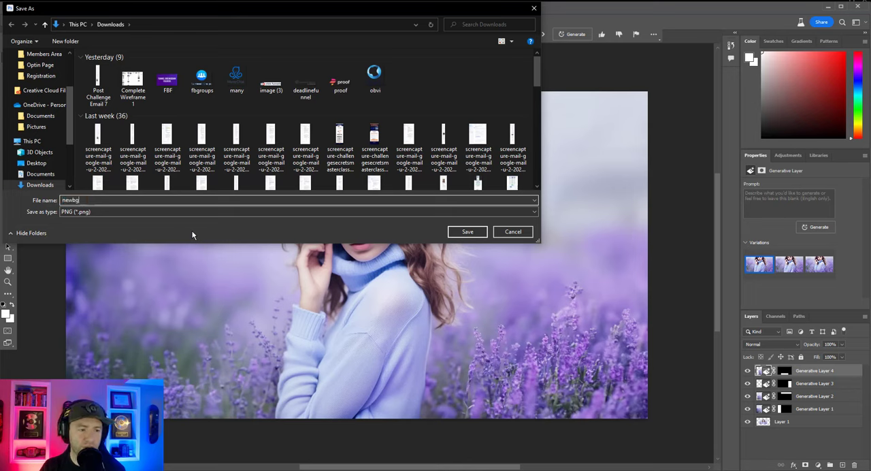
key(BackSpace)
key(BackSpace)
text(hedae)
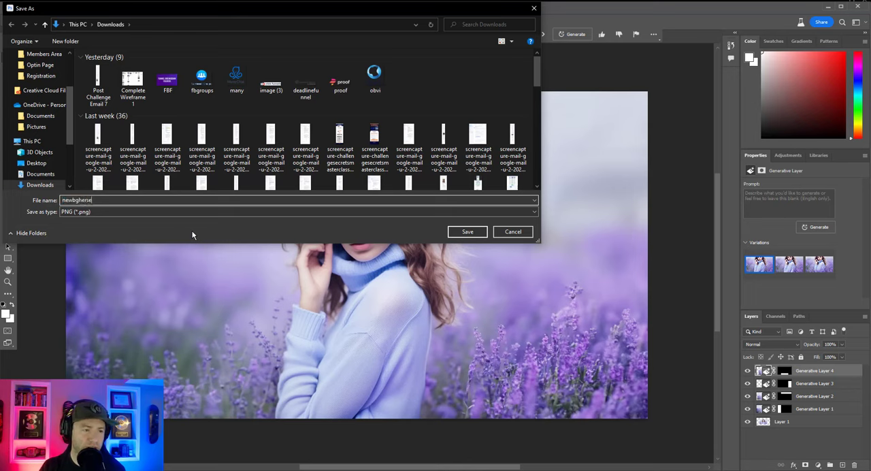
key(BackSpace)
key(BackSpace)
key(BackSpace)
text(adertest)
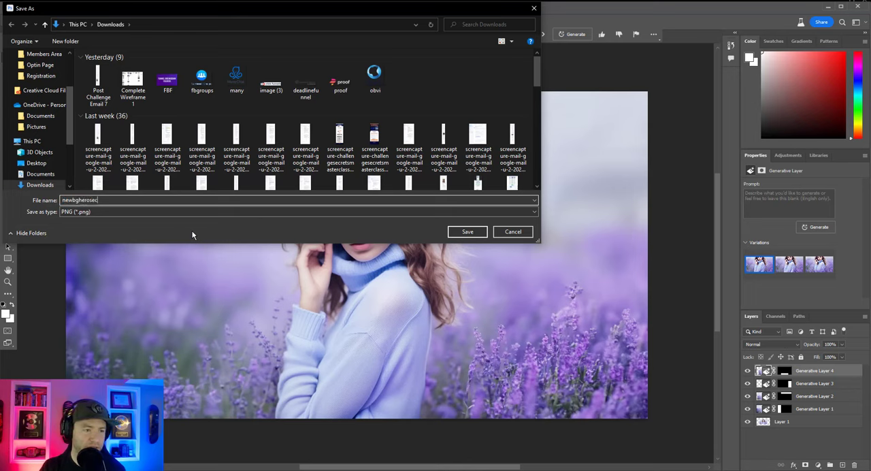
key(Return)
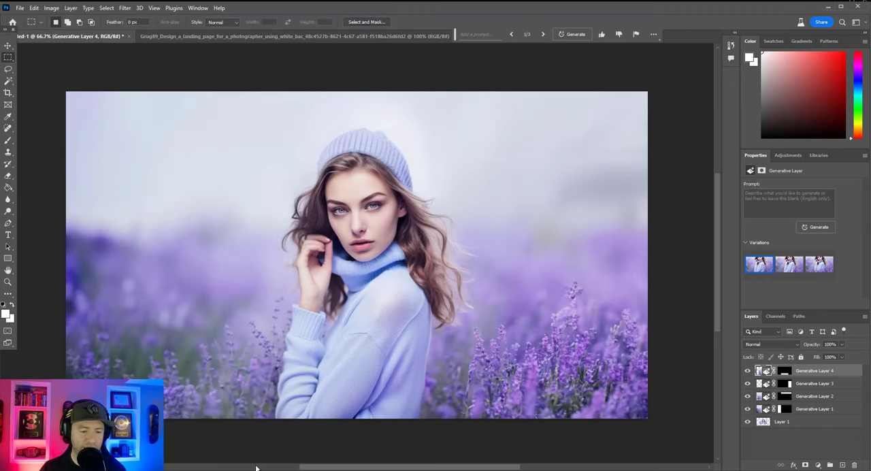
Switch to the ClickFunnels page editor and open the image gallery for the hero section's background image.
mouse_move(282, 468)
click(282, 442)
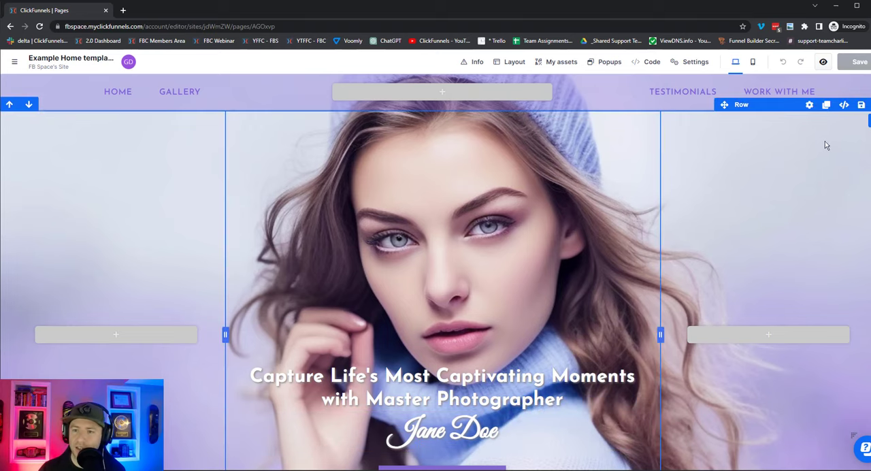
click(810, 105)
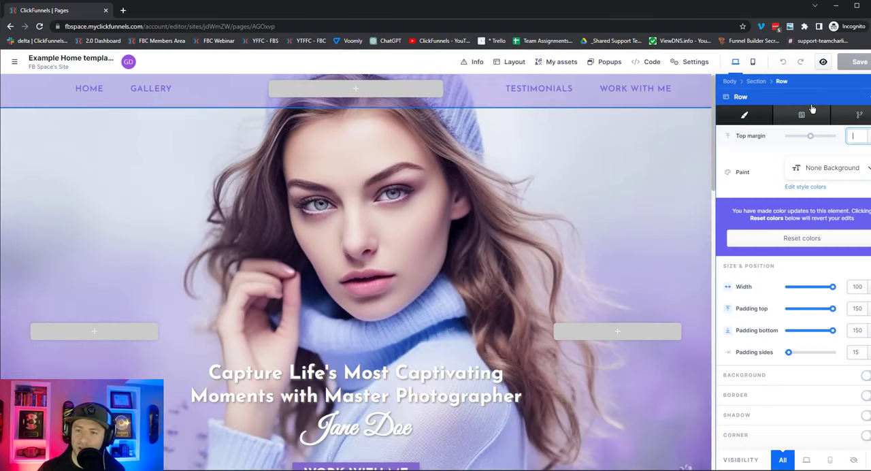
click(756, 82)
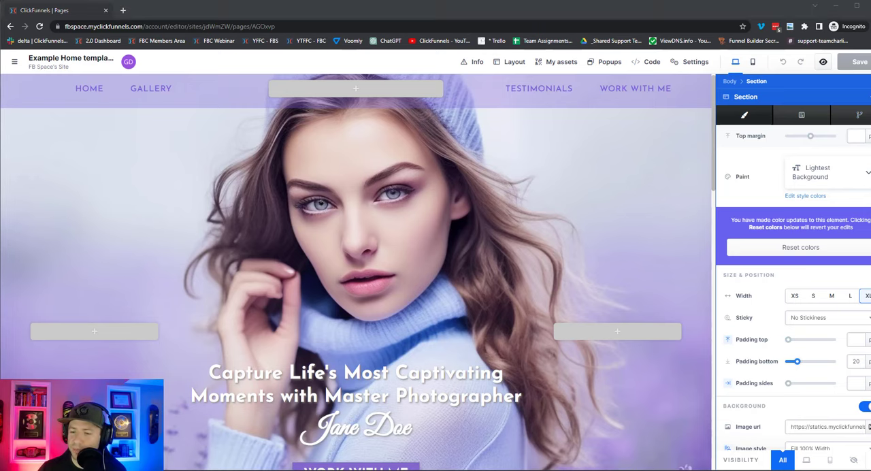
scroll(834, 408, down, 1)
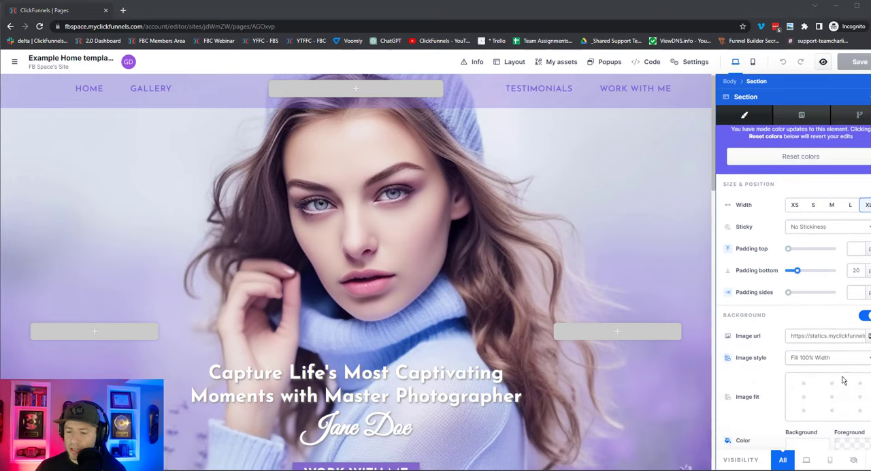
click(868, 336)
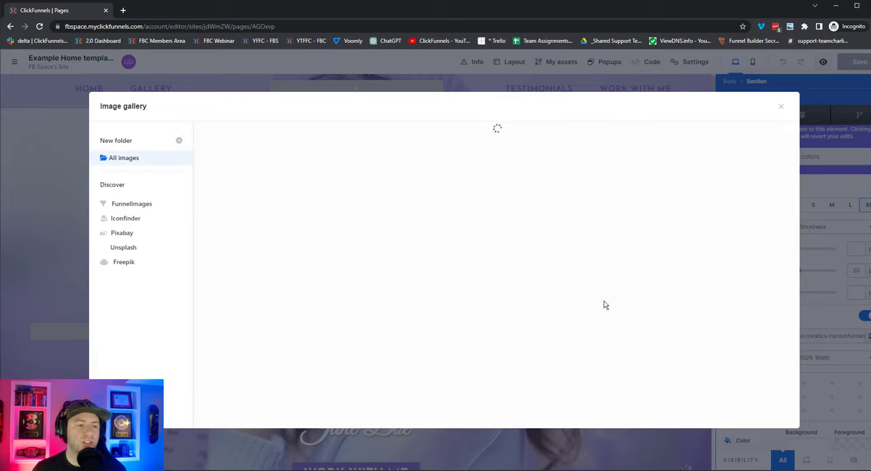
Upload the newly exported PNG from the Downloads folder and choose it as the hero section's background image.
click(255, 168)
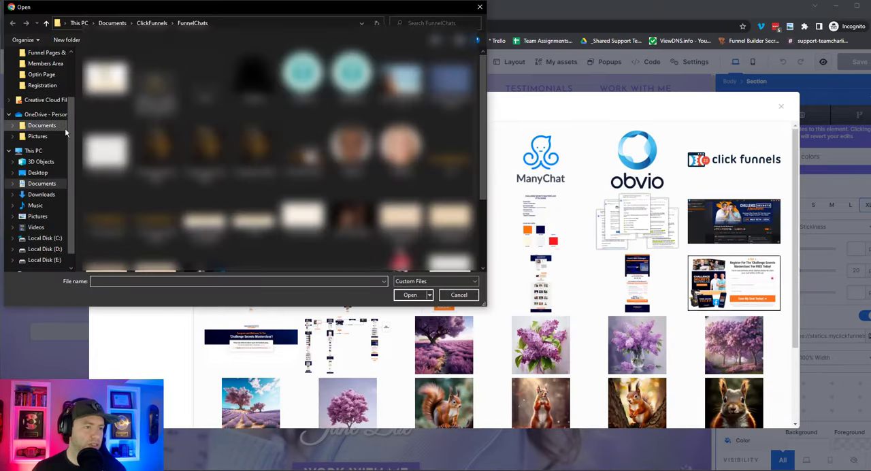
click(41, 194)
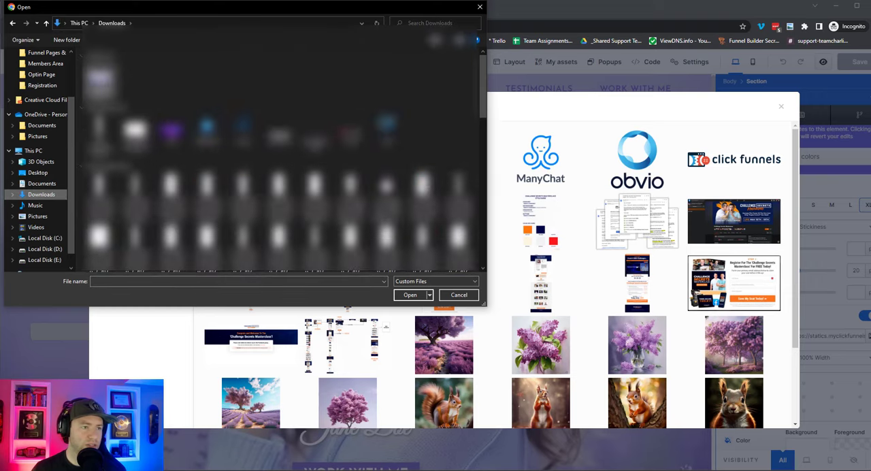
double_click(100, 79)
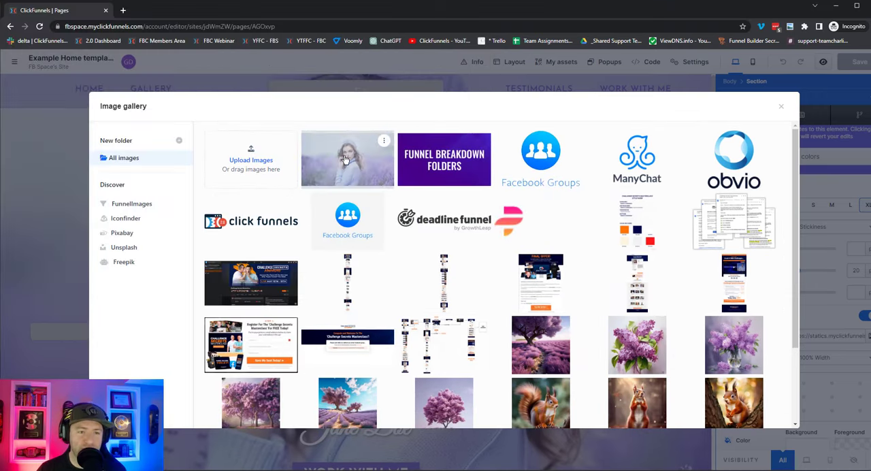
click(345, 159)
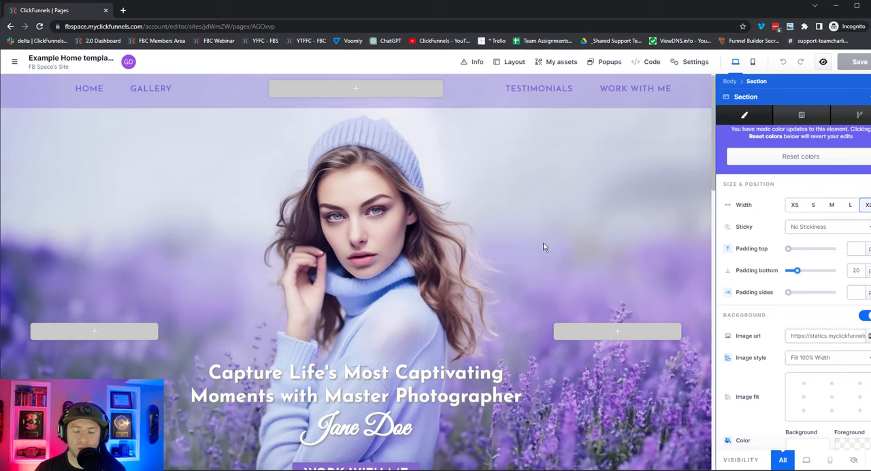
Set the hero background's image style to Full Center and its image fit to top center.
click(820, 359)
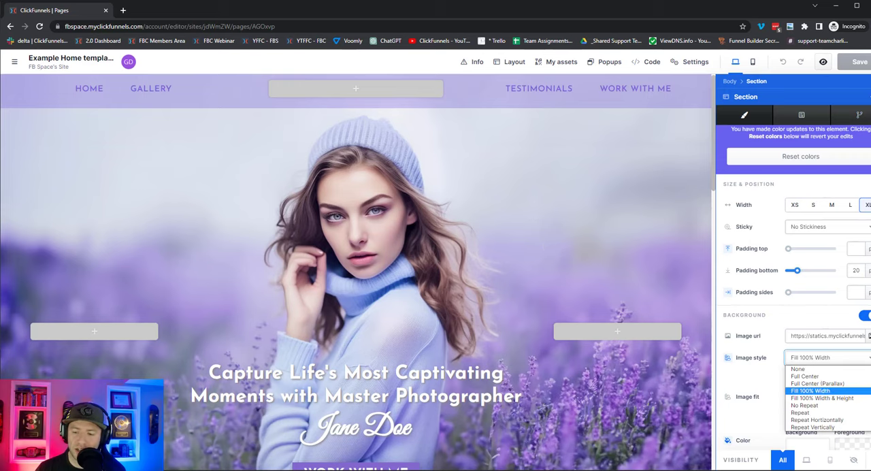
click(814, 376)
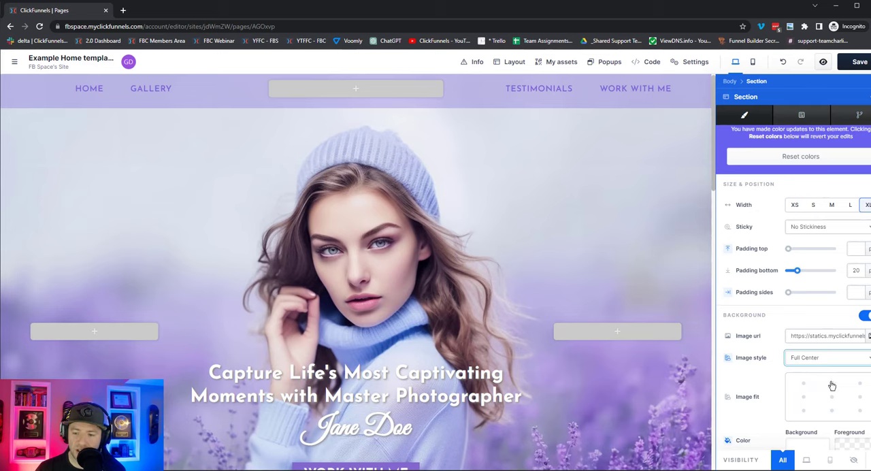
click(831, 383)
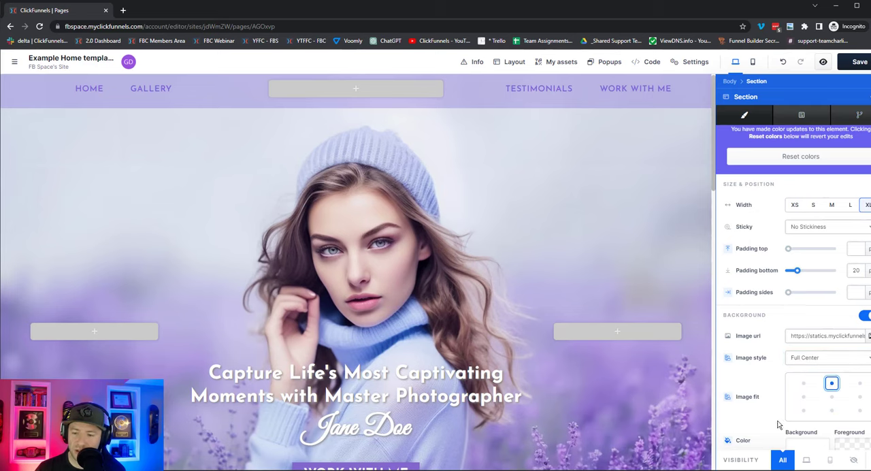
click(636, 221)
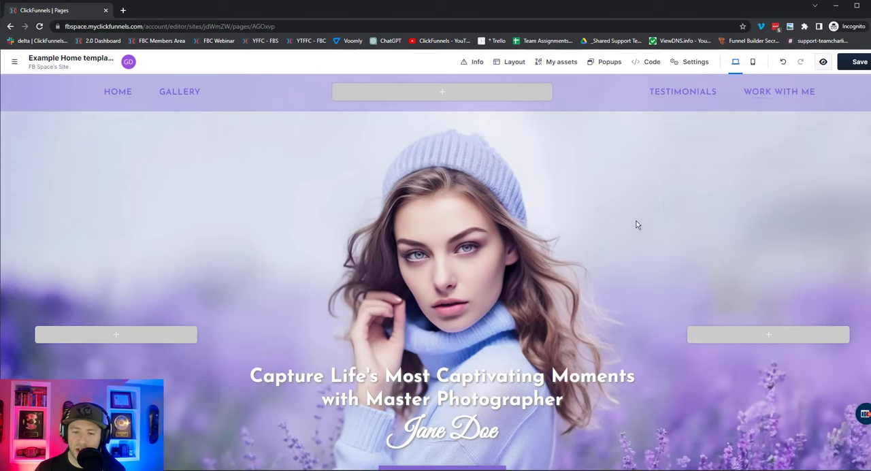
Examine how the hero background and headline adapt to a narrower browser window, and restore the full window width.
scroll(689, 229, down, 4)
scroll(690, 226, up, 2)
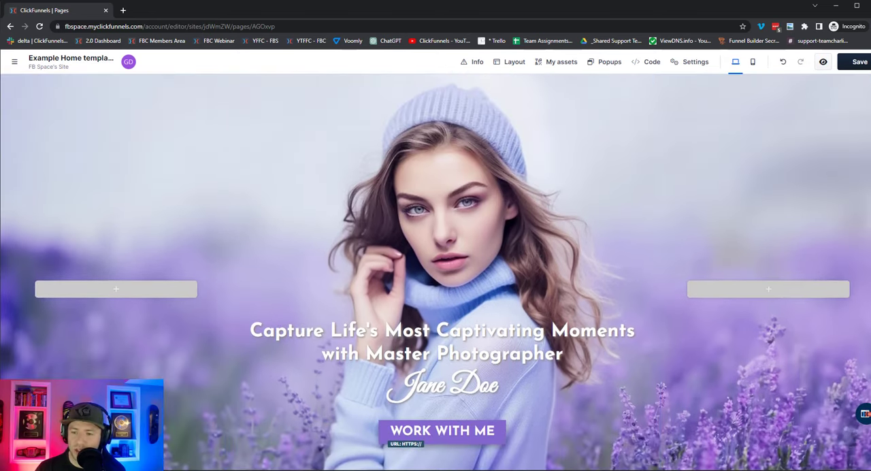
drag(869, 268, 554, 268)
scroll(475, 275, down, 2)
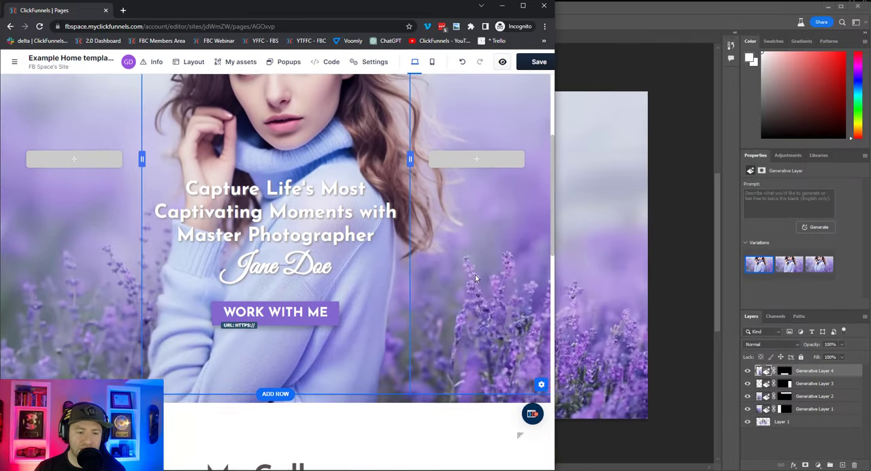
scroll(474, 274, up, 3)
scroll(474, 277, down, 2)
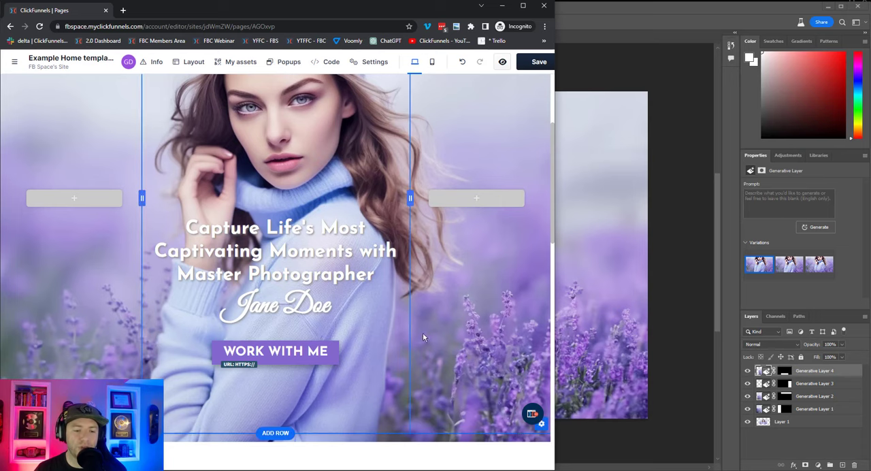
scroll(445, 350, up, 3)
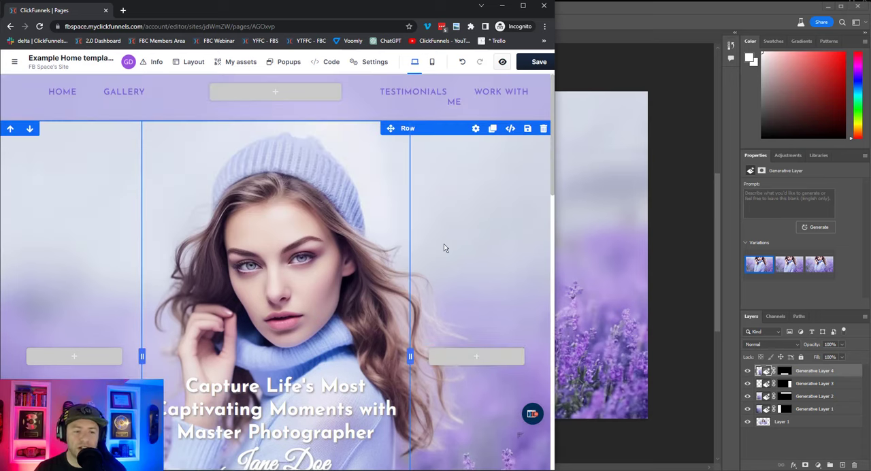
scroll(444, 244, down, 2)
scroll(444, 248, down, 1)
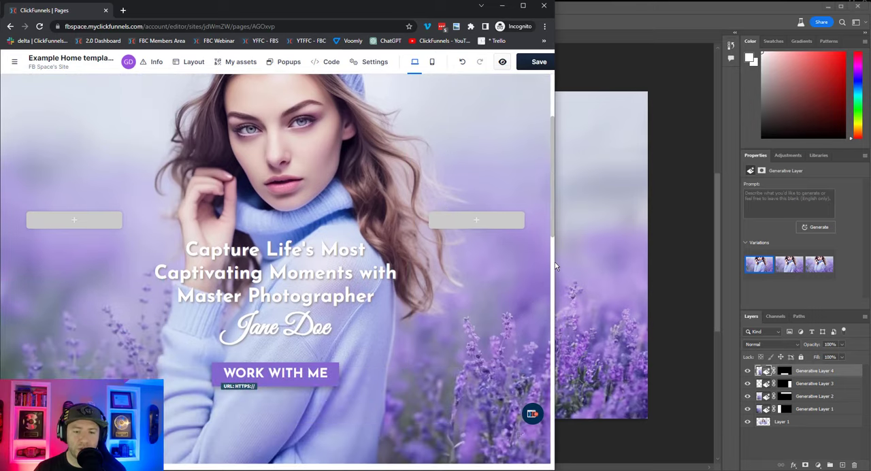
drag(554, 262, 870, 289)
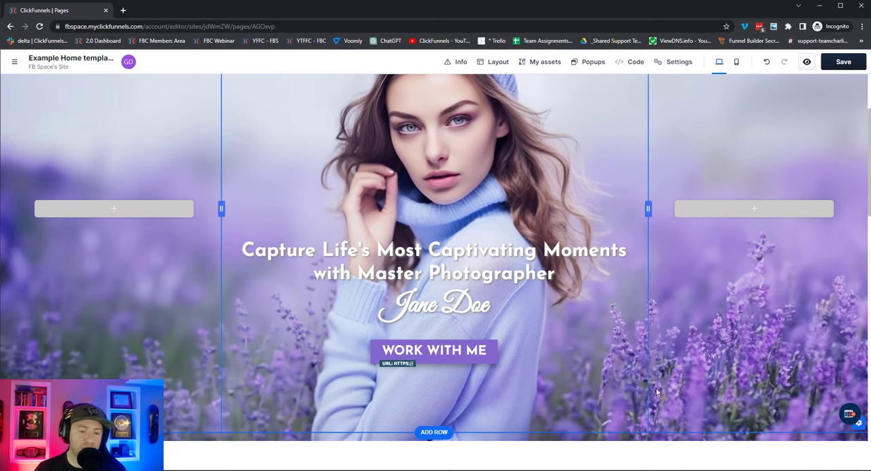
Review the hero section at full width and save the page.
scroll(656, 392, up, 1)
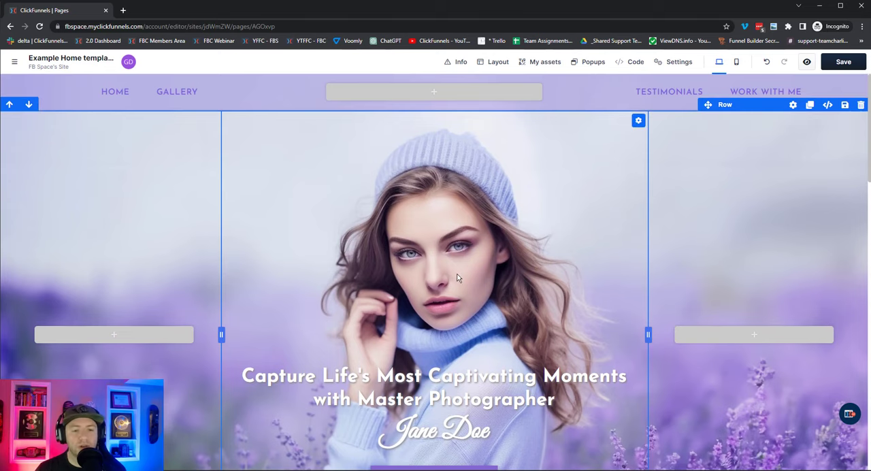
scroll(456, 277, down, 2)
scroll(456, 278, up, 2)
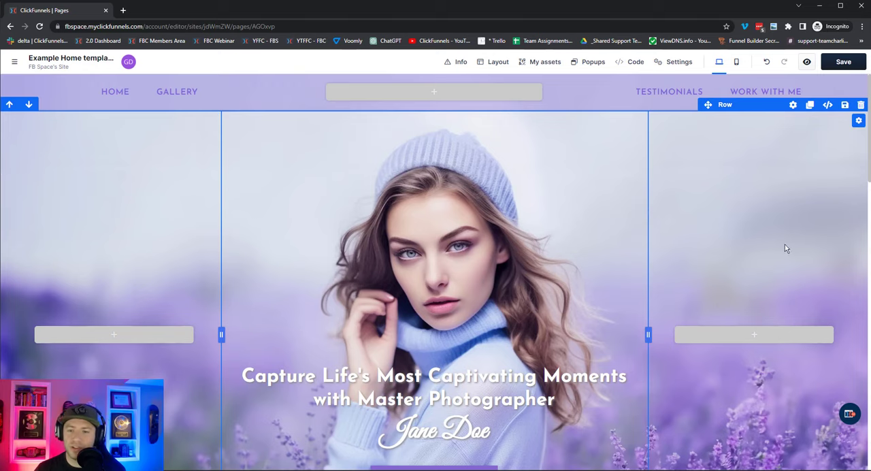
scroll(507, 214, down, 2)
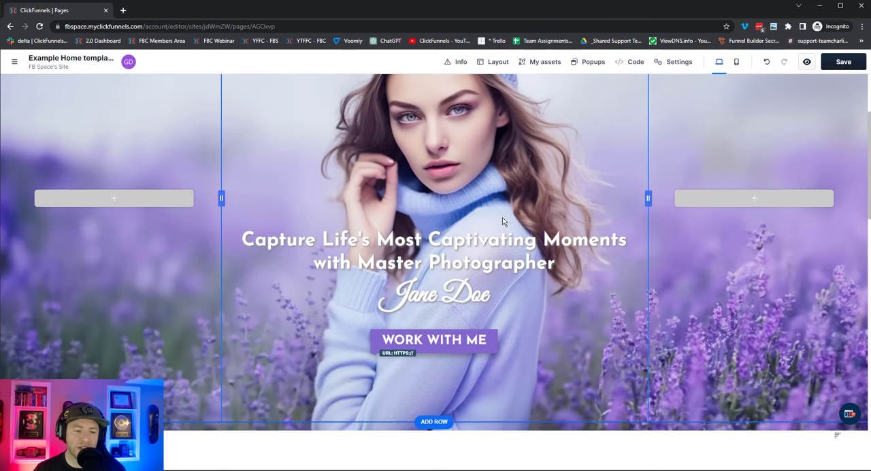
scroll(502, 217, up, 2)
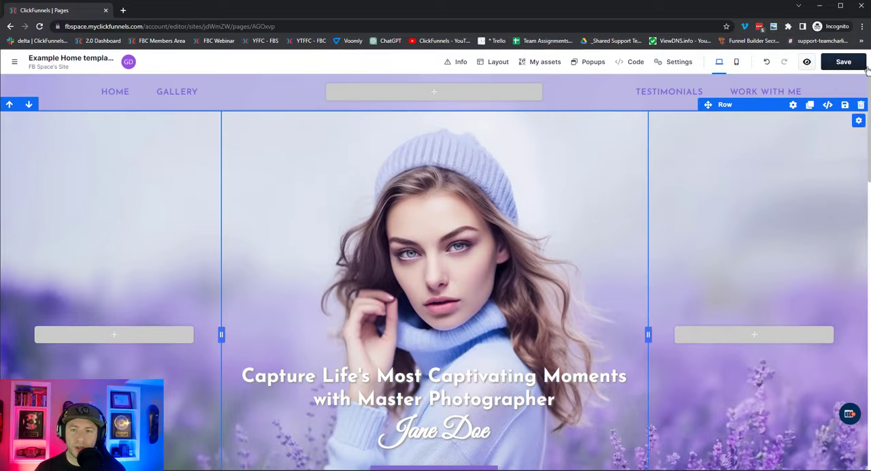
click(847, 68)
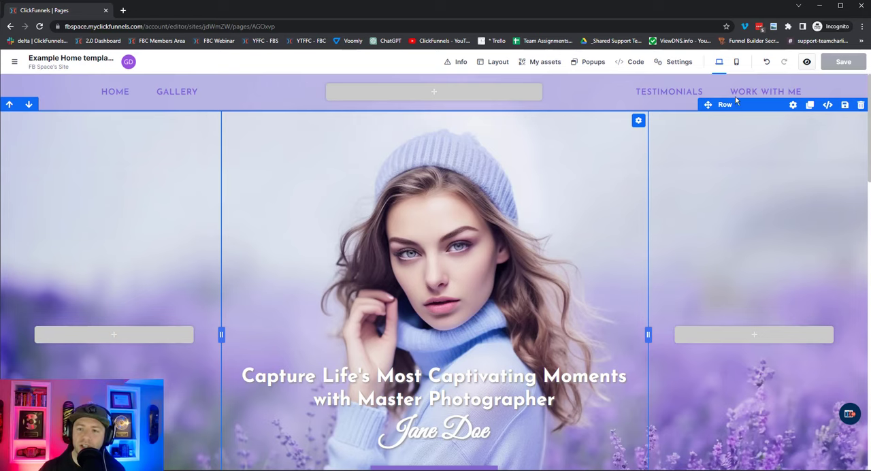
Examine how the hero section and its headline look in the page editor's mobile view.
click(735, 64)
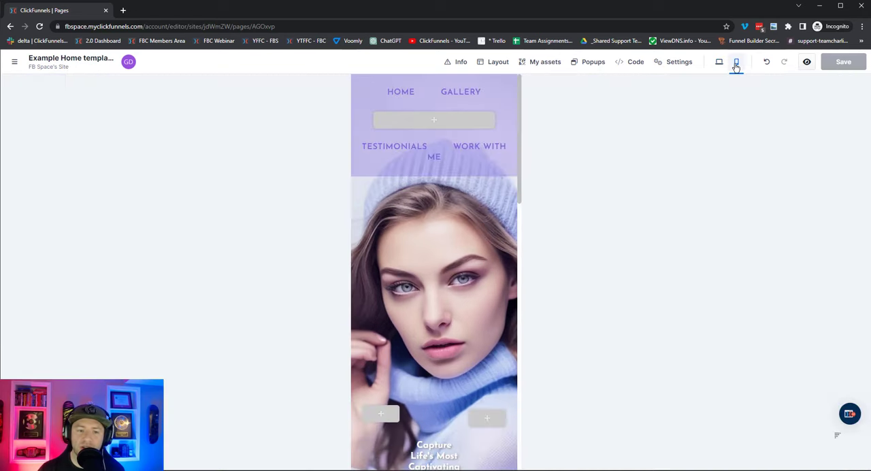
scroll(452, 183, down, 5)
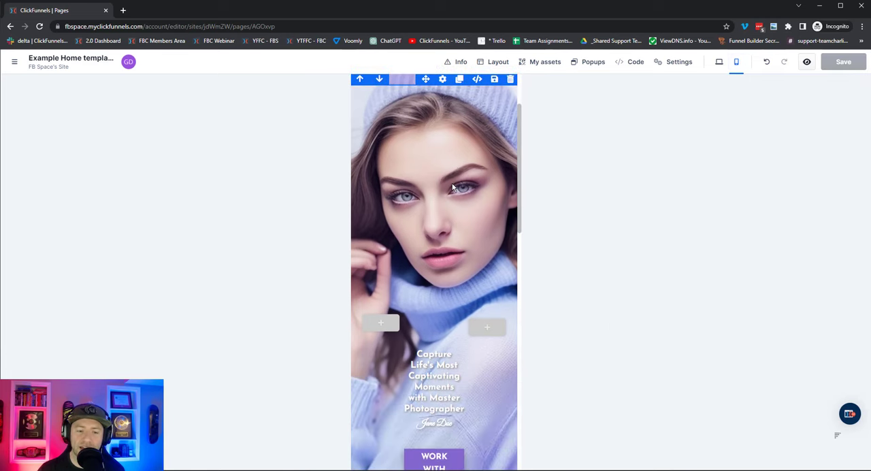
scroll(450, 264, up, 5)
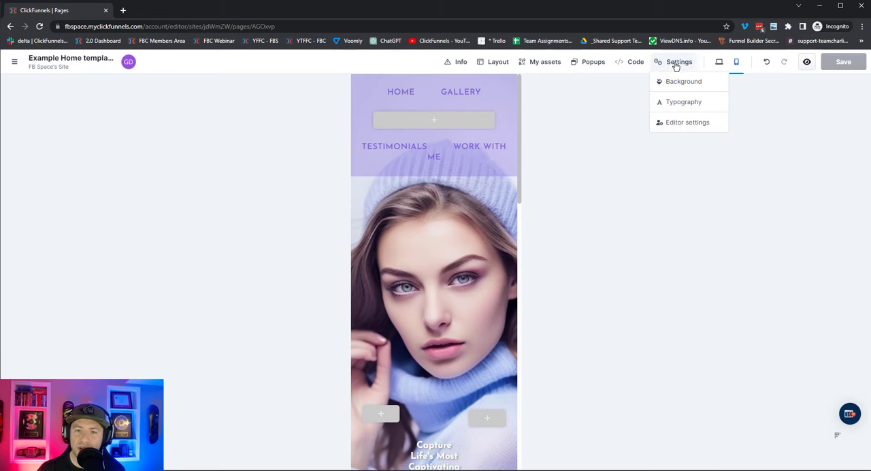
Try the Fill 100% Width & Height and Fill 100% Width image styles on the hero section's background in mobile view.
click(446, 85)
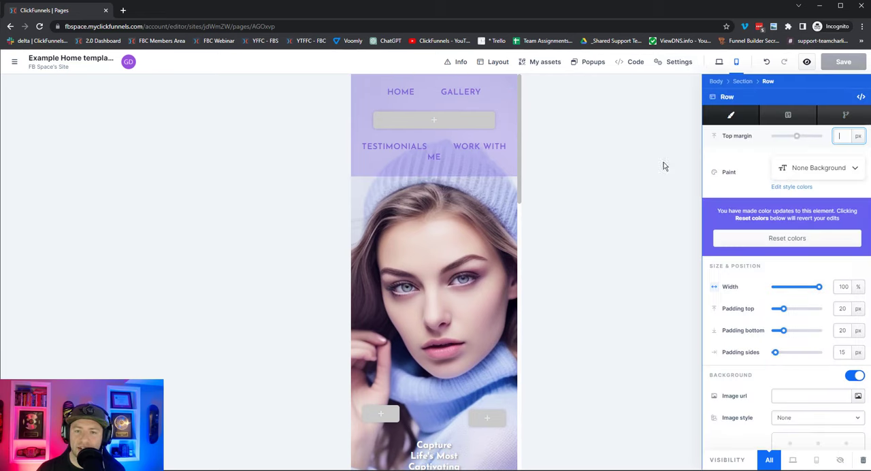
scroll(851, 432, down, 2)
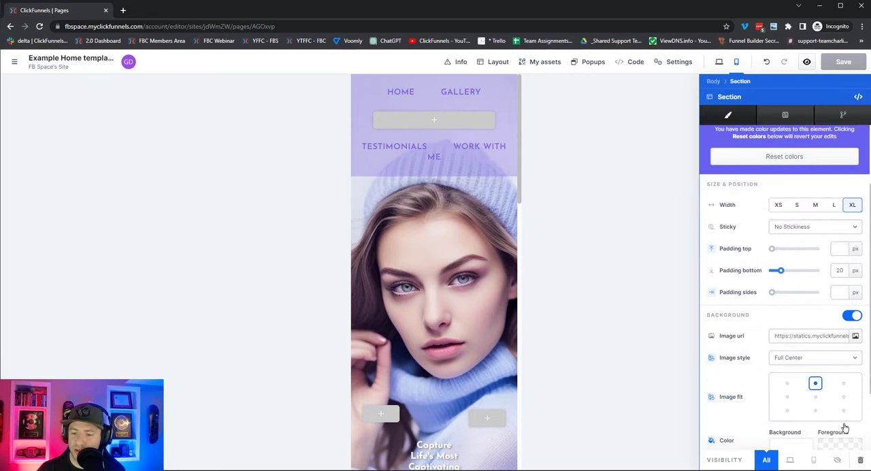
click(857, 362)
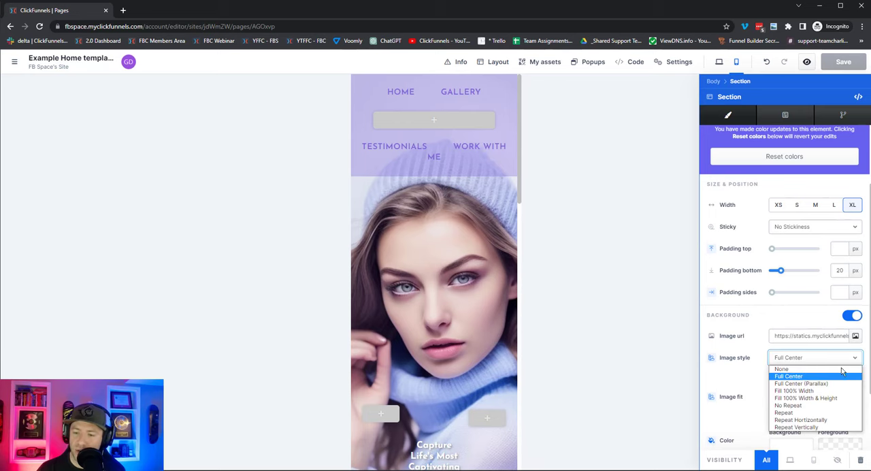
click(823, 392)
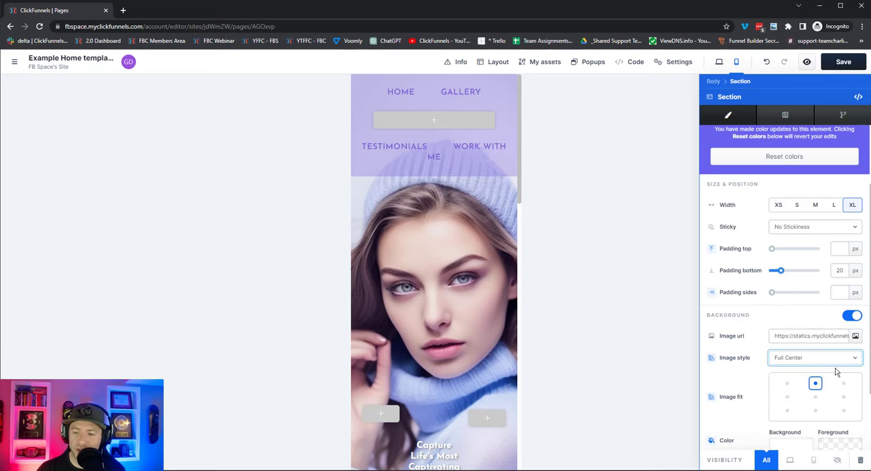
click(838, 373)
click(820, 394)
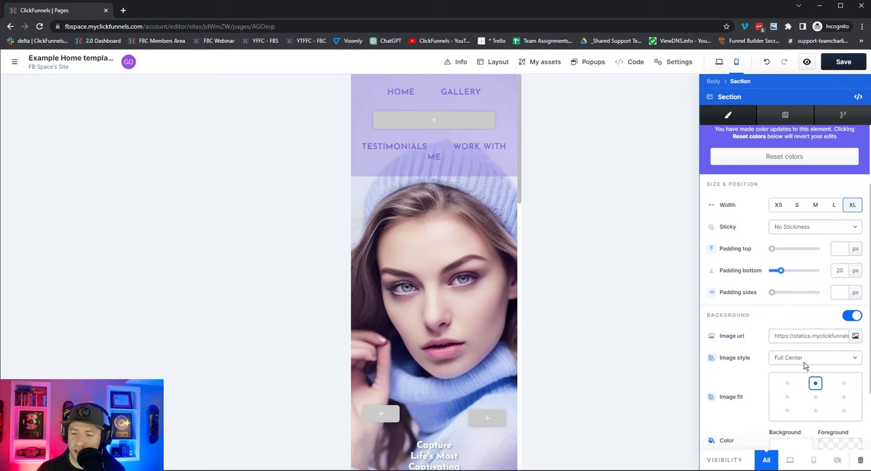
click(807, 360)
click(806, 398)
click(814, 361)
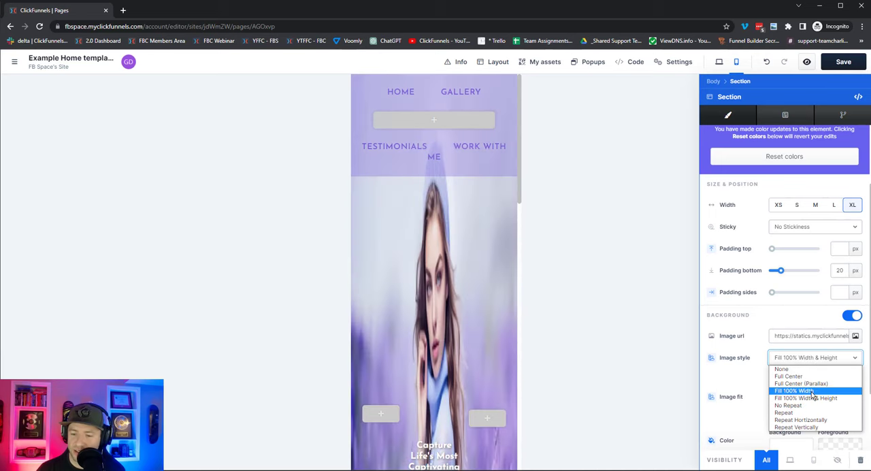
click(811, 391)
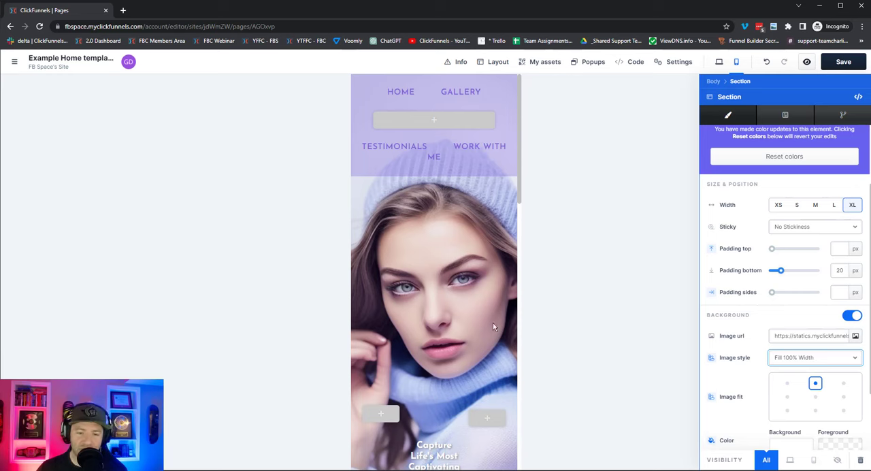
Compare both Fill 100% image styles once more and set the hero background's image style back to Full Center.
click(815, 366)
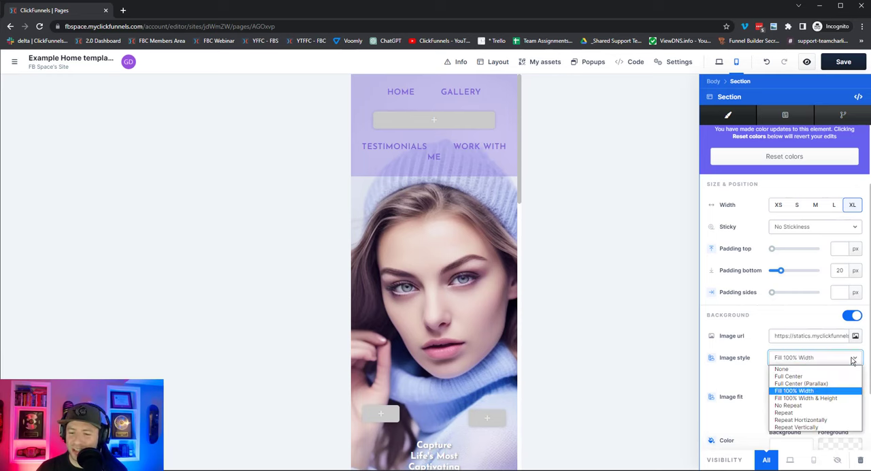
click(816, 389)
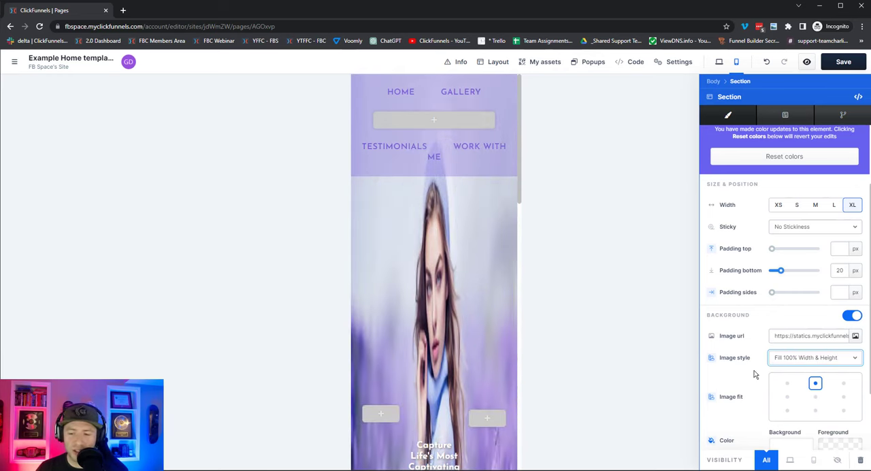
click(816, 358)
click(786, 389)
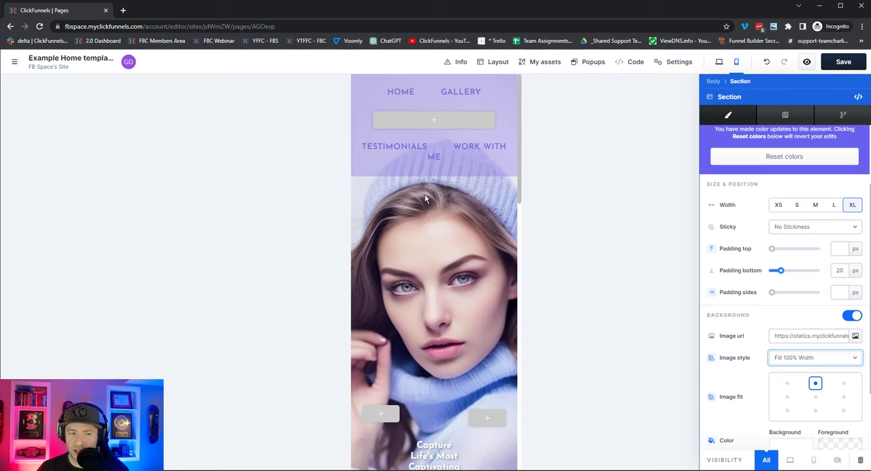
click(846, 359)
click(789, 376)
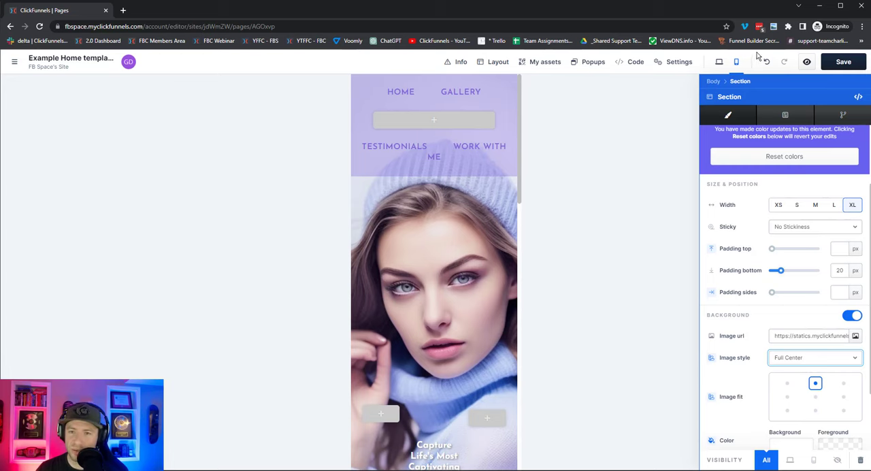
Review the whole hero section down to its call-to-action button in desktop view.
click(720, 63)
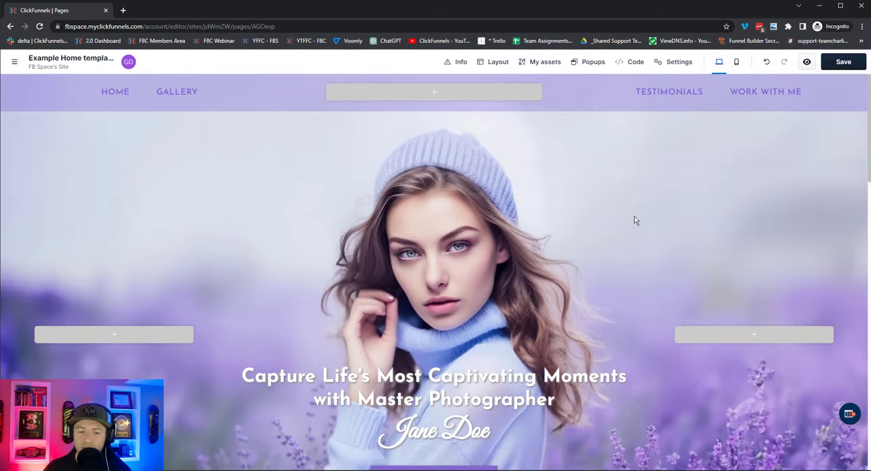
scroll(634, 220, down, 3)
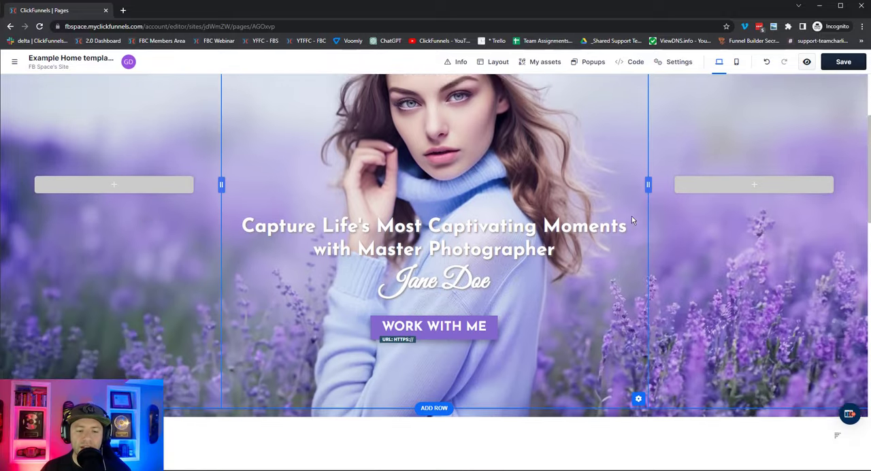
scroll(631, 216, up, 3)
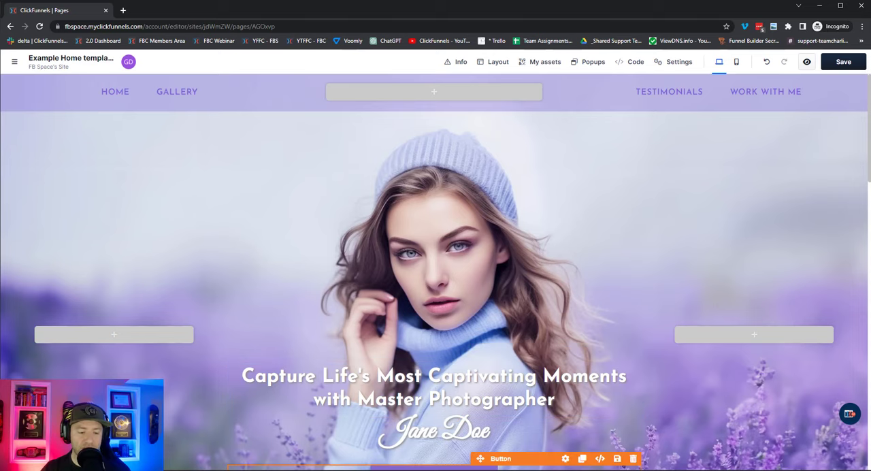
Switch to the Midjourney channel in Discord and enlarge the upscaled landing page image for a female life coach.
click(345, 470)
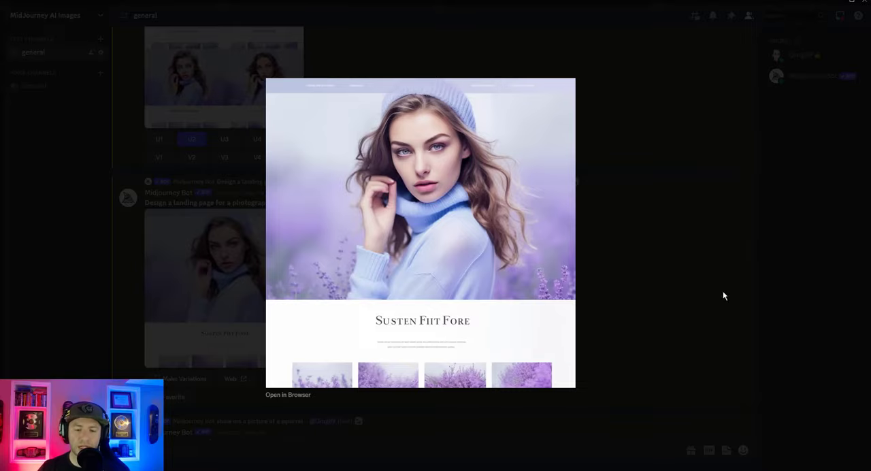
click(663, 224)
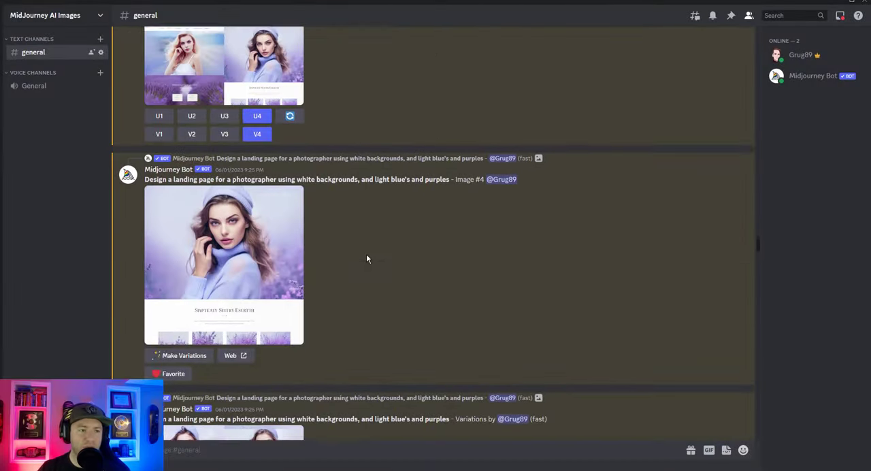
scroll(366, 254, up, 4)
scroll(366, 259, up, 15)
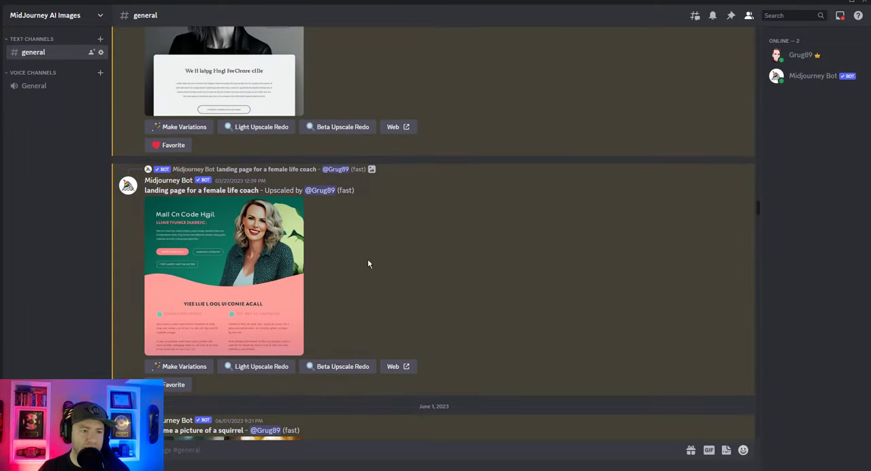
click(240, 245)
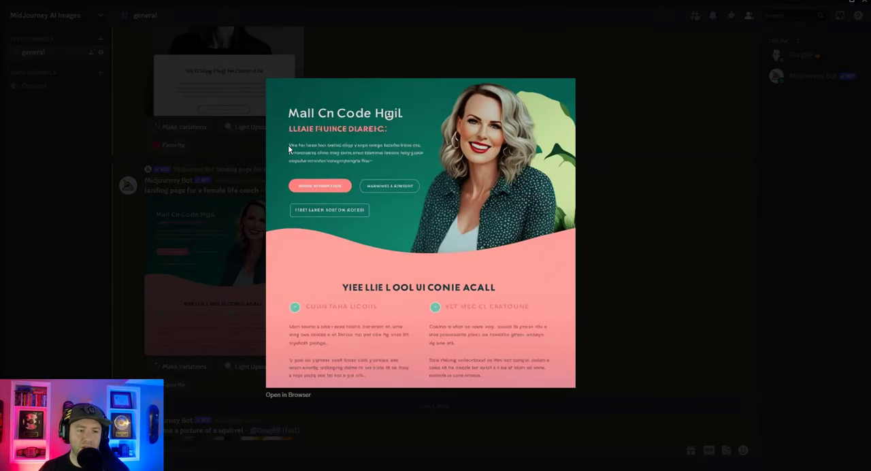
Save the enlarged life coach landing page image to the Downloads folder under its suggested file name.
right_click(466, 153)
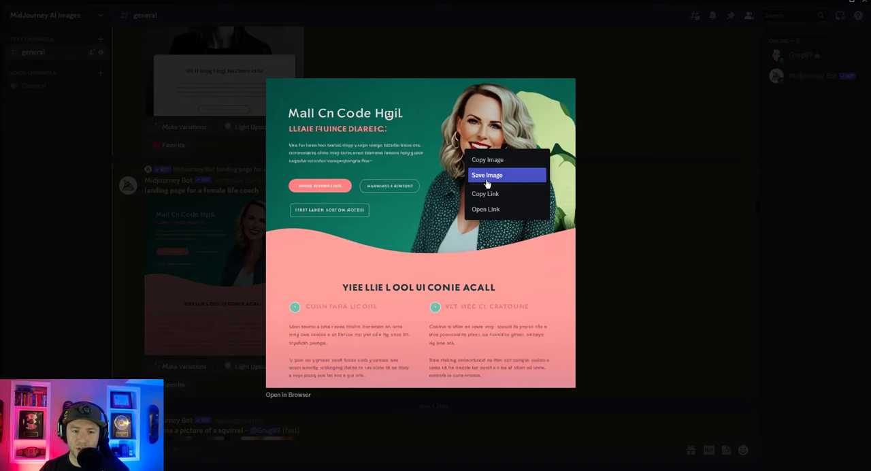
click(487, 176)
click(303, 198)
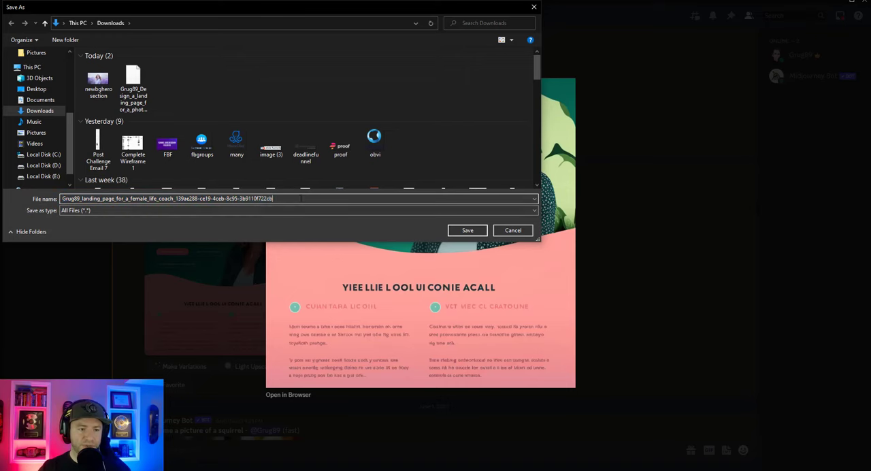
click(476, 231)
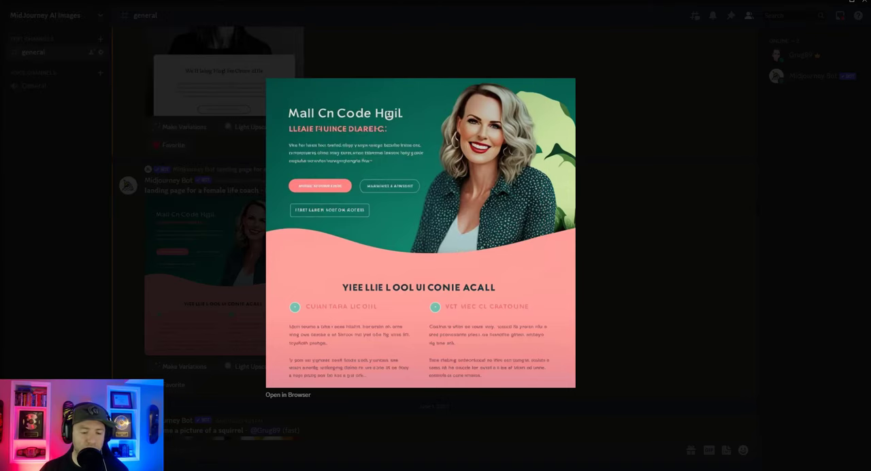
Switch to Photoshop and open the saved female life coach landing page image from the Downloads folder.
click(299, 469)
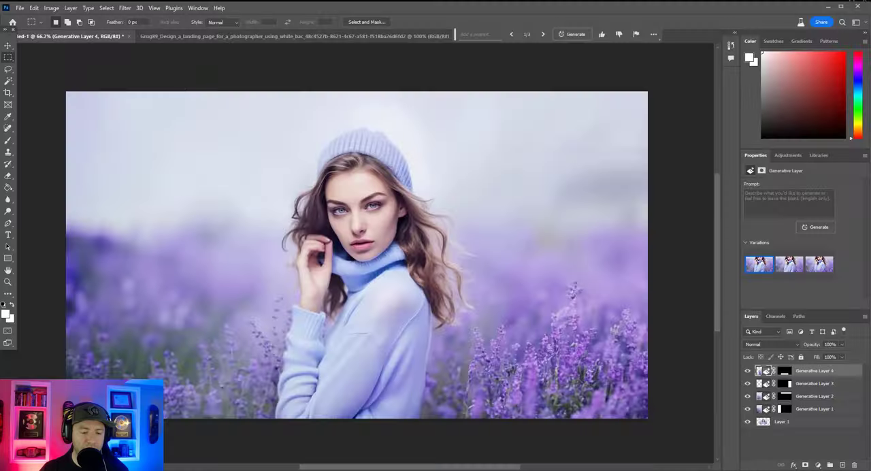
click(20, 8)
click(33, 28)
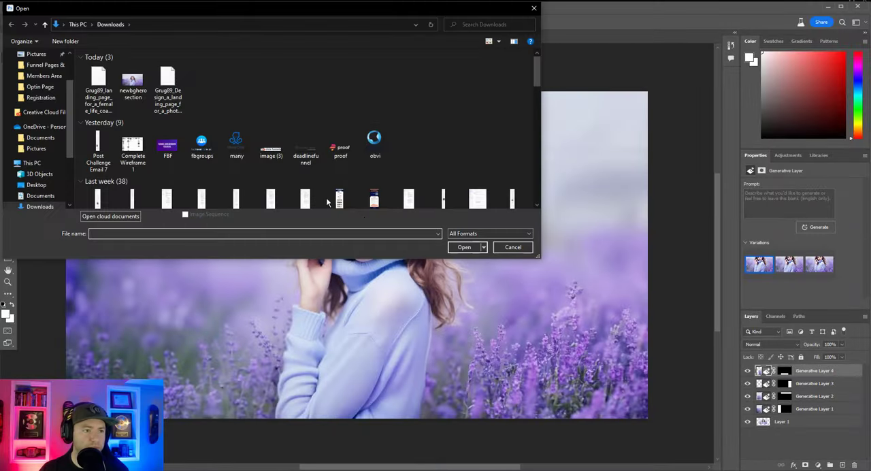
double_click(98, 82)
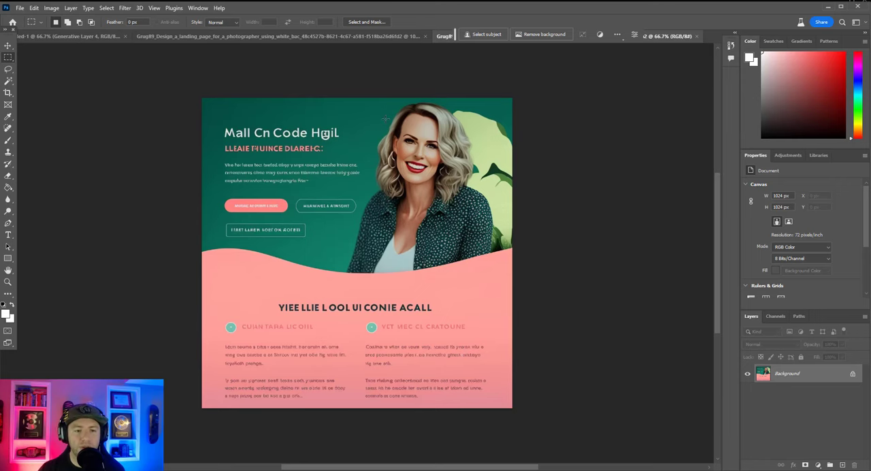
Select the headline and pink subheadline with a rectangular marquee and remove them using Generative Fill with an empty prompt.
click(295, 194)
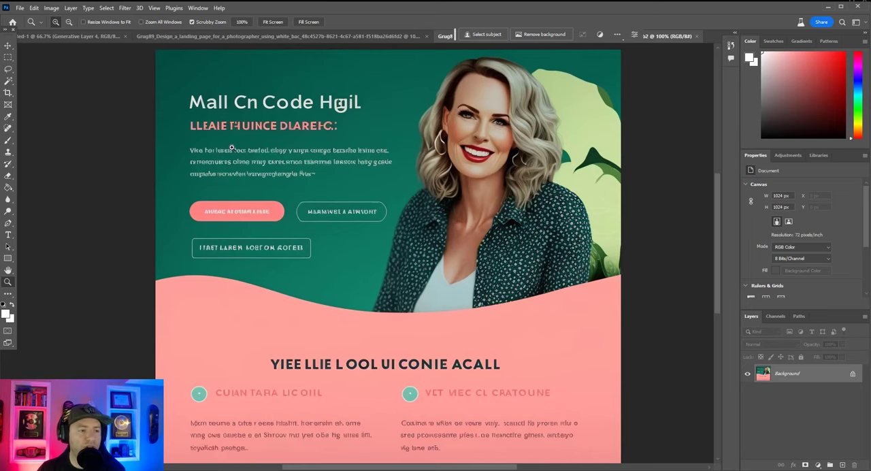
click(8, 59)
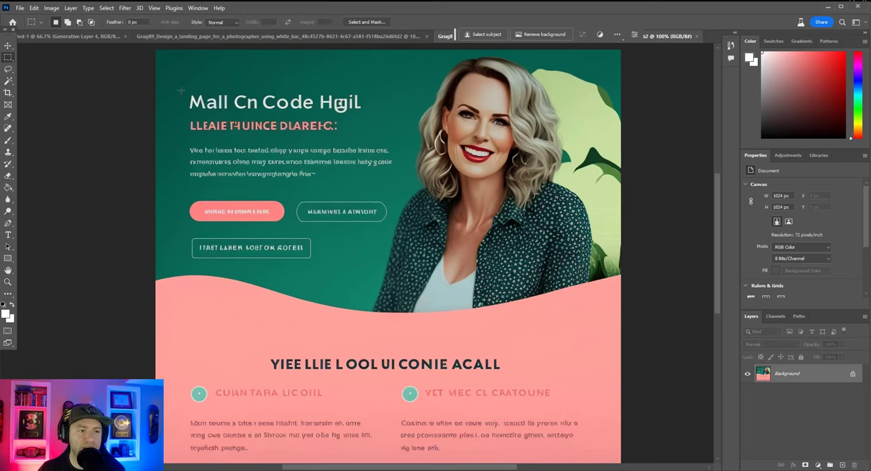
drag(181, 89, 381, 138)
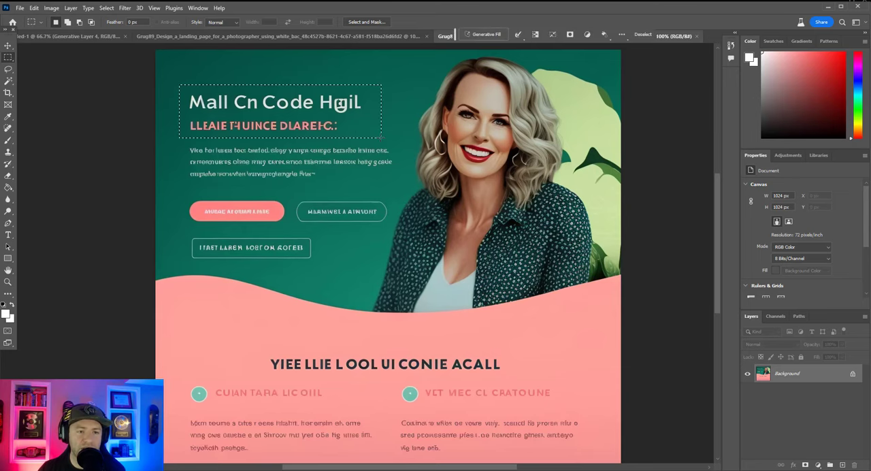
click(479, 34)
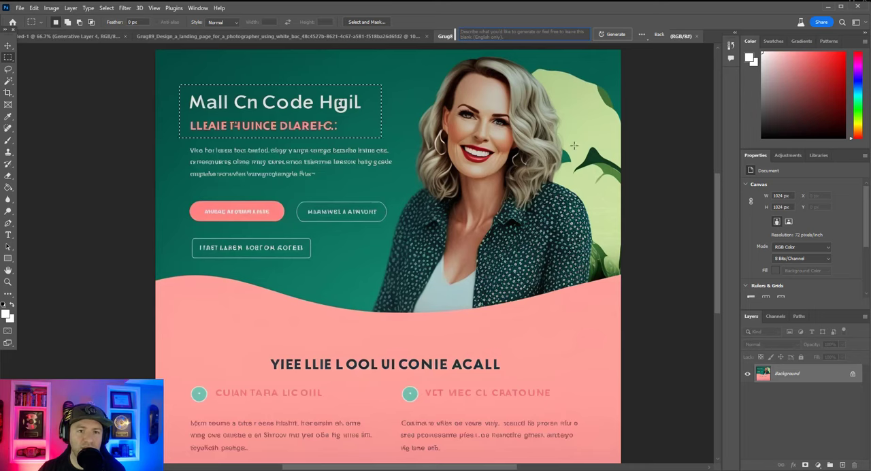
key(Return)
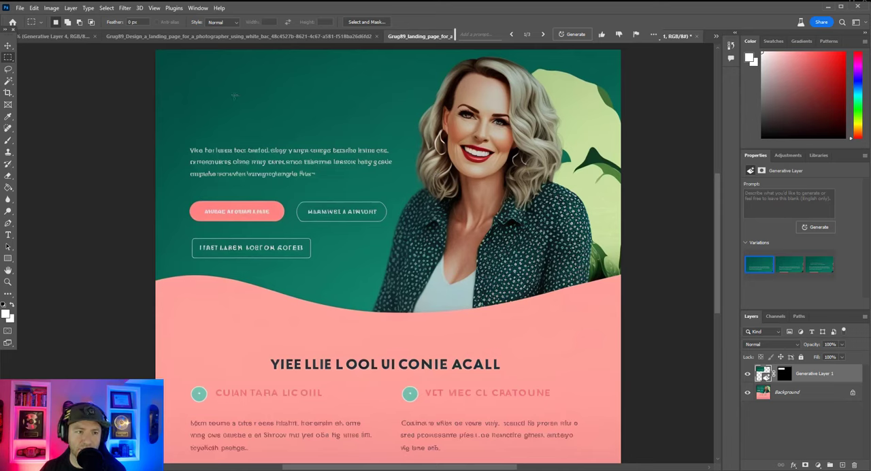
Compare the generated variations, keep the second one, and move the contextual task bar onto the canvas over the portrait.
click(789, 265)
click(820, 266)
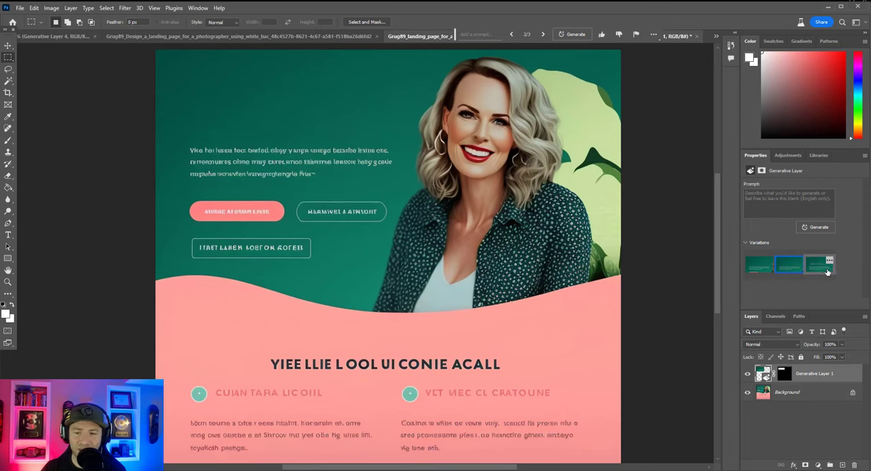
click(789, 269)
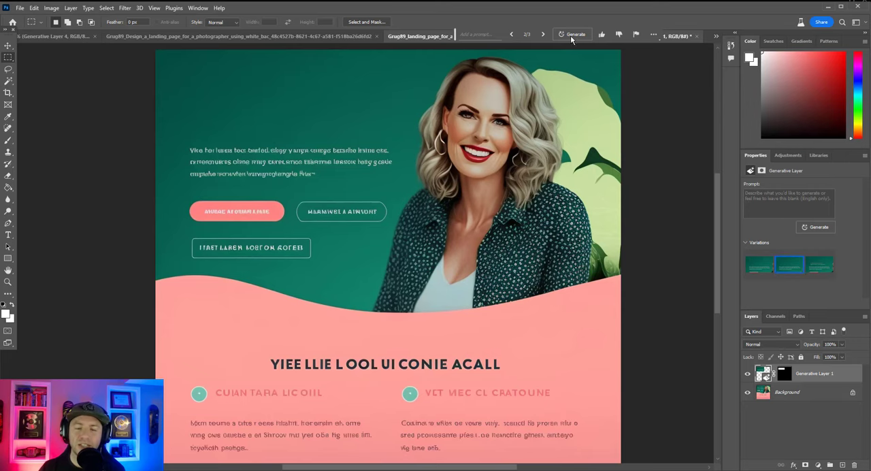
drag(456, 43, 402, 137)
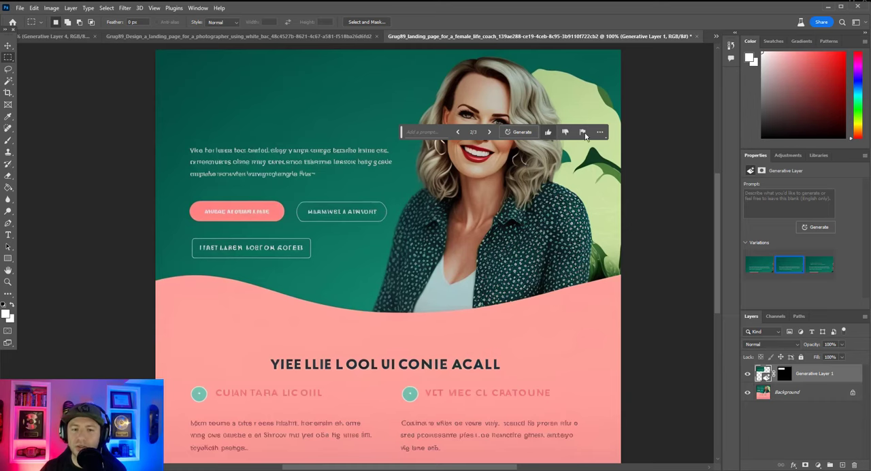
Move the contextual task bar off the portrait to a free spot above the canvas.
click(548, 133)
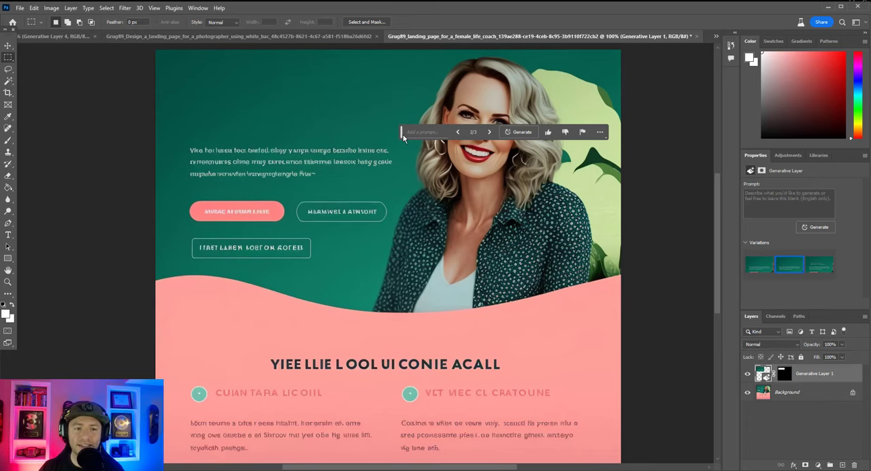
drag(403, 137, 481, 25)
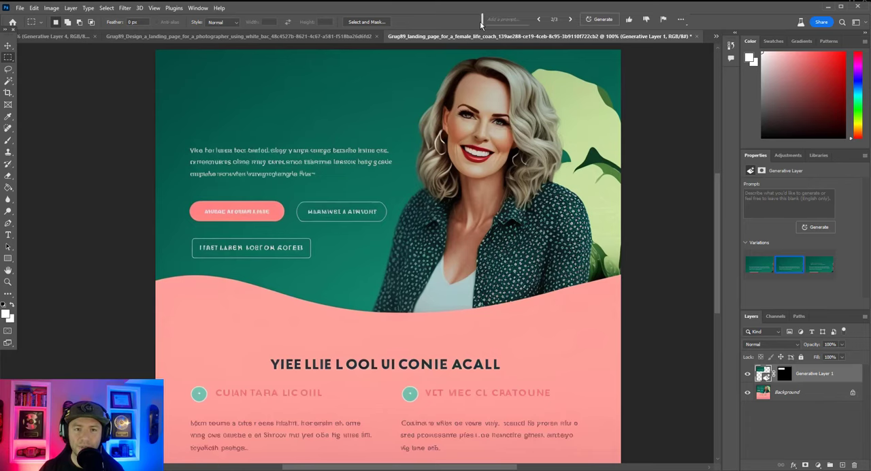
scroll(299, 111, up, 1)
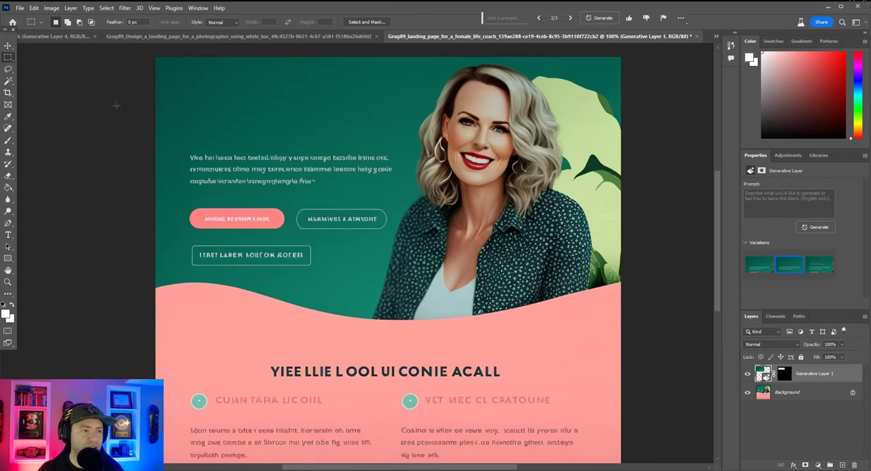
Lasso the body text and the three buttons on the green background and remove them using Generative Fill with an empty prompt.
right_click(9, 58)
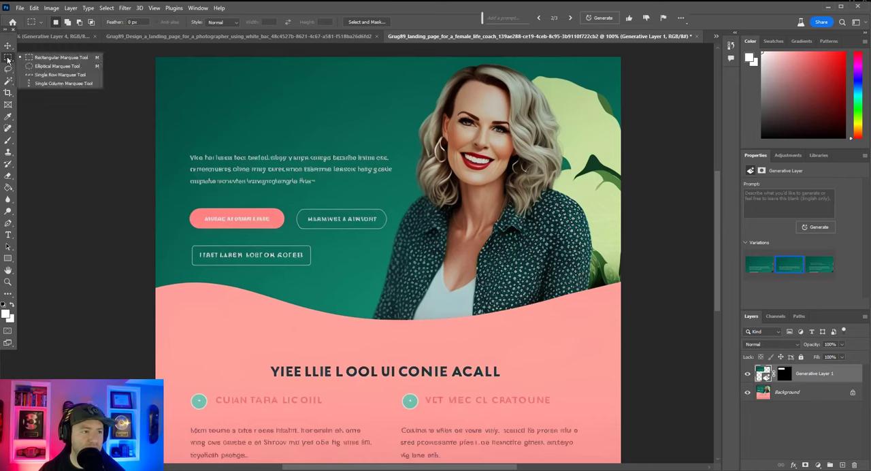
click(9, 69)
right_click(9, 68)
click(41, 69)
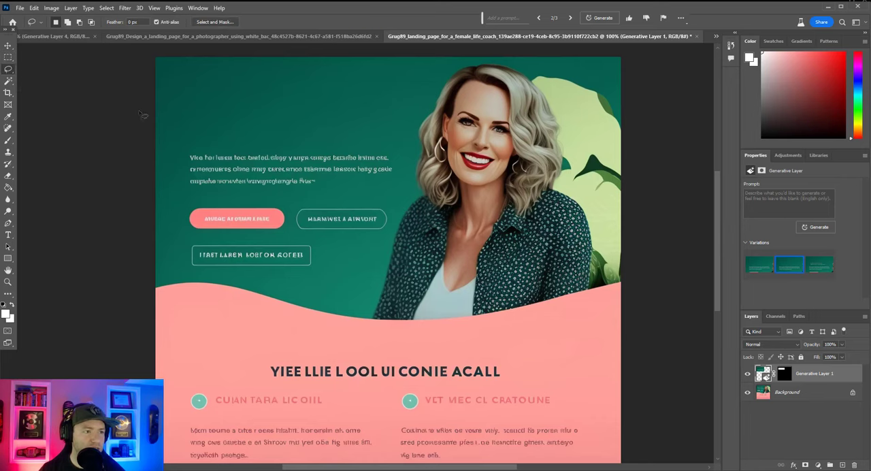
mouse_move(217, 145)
mouse_down()
mouse_move(171, 221)
mouse_move(178, 270)
mouse_move(258, 282)
mouse_move(340, 257)
mouse_up()
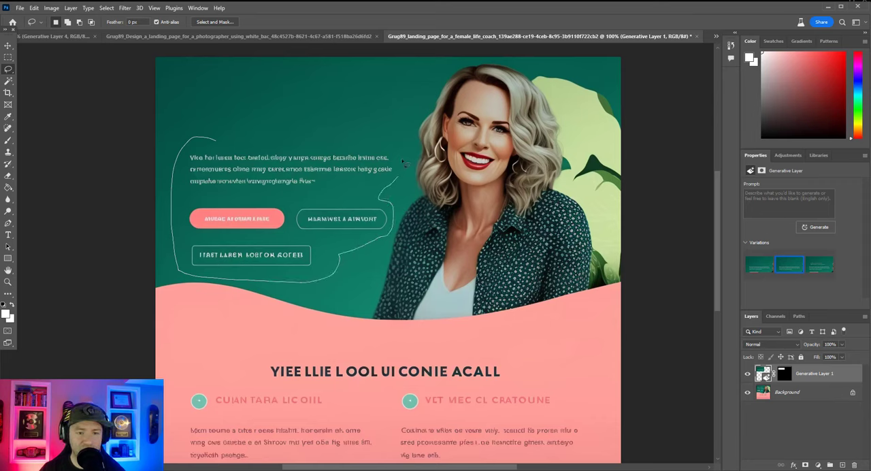
drag(332, 143, 215, 139)
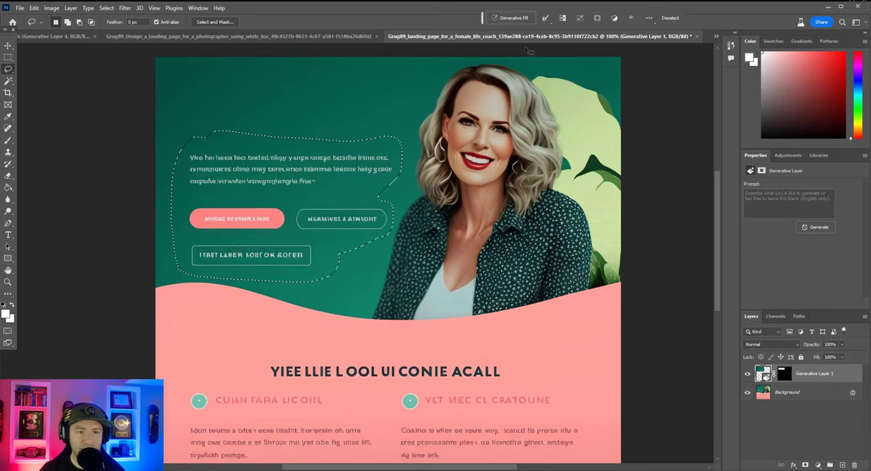
click(509, 19)
click(643, 19)
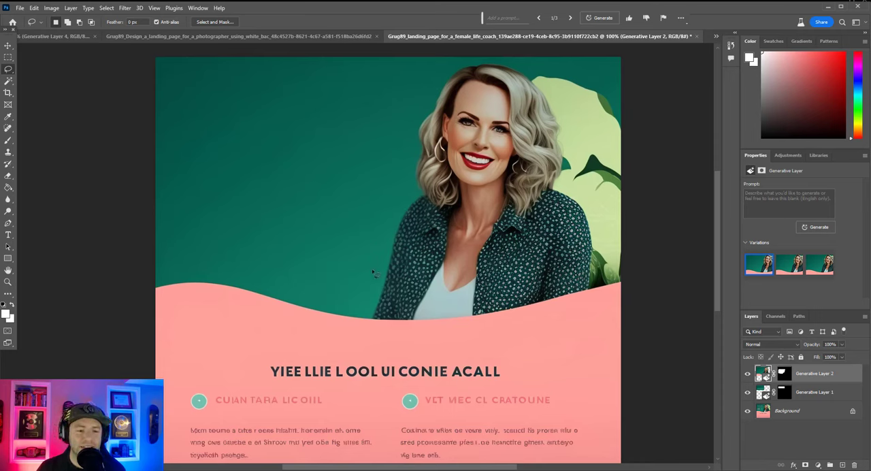
Lasso the woman together with the leafy shape behind her and remove both using Generative Fill with an empty prompt.
mouse_move(366, 325)
mouse_down()
mouse_move(395, 212)
mouse_move(371, 257)
mouse_up()
key(ctrl+d)
drag(361, 322, 397, 187)
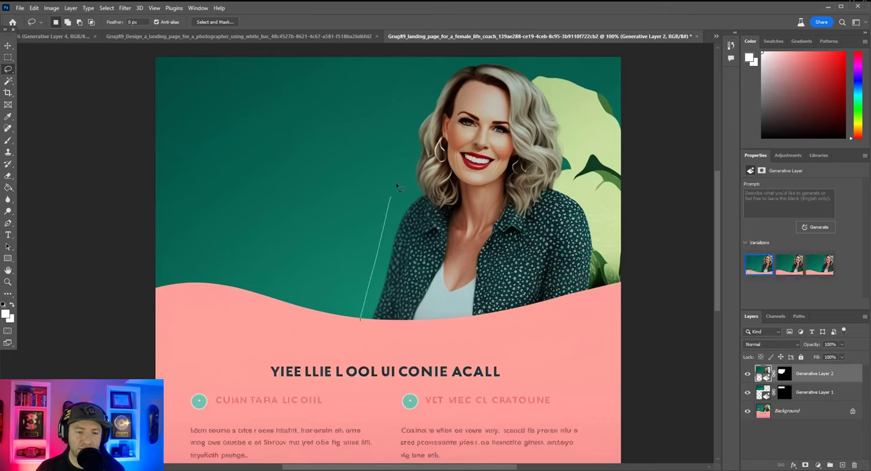
mouse_move(411, 146)
mouse_down()
mouse_move(443, 65)
mouse_move(593, 69)
mouse_move(645, 117)
mouse_move(678, 215)
mouse_move(663, 285)
mouse_move(547, 302)
mouse_move(459, 328)
mouse_move(361, 324)
mouse_up()
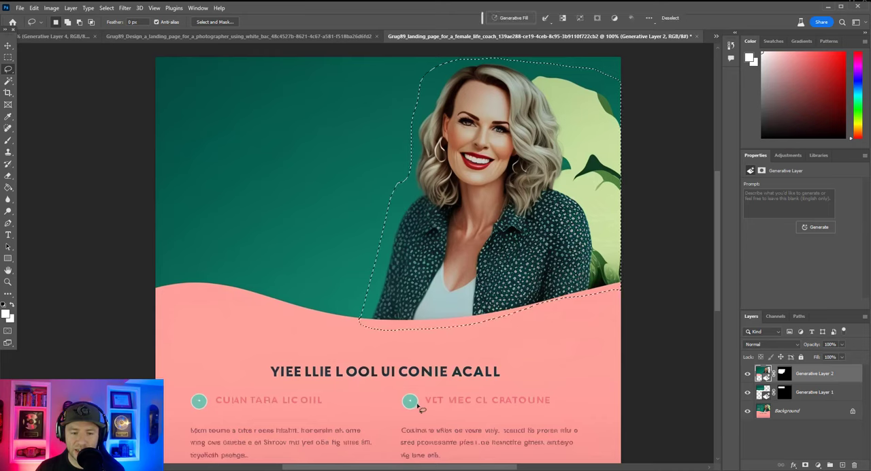
click(515, 18)
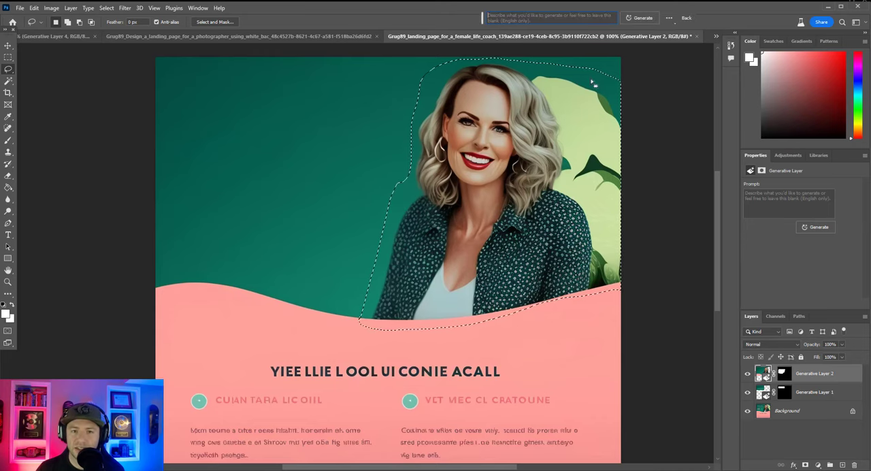
click(637, 19)
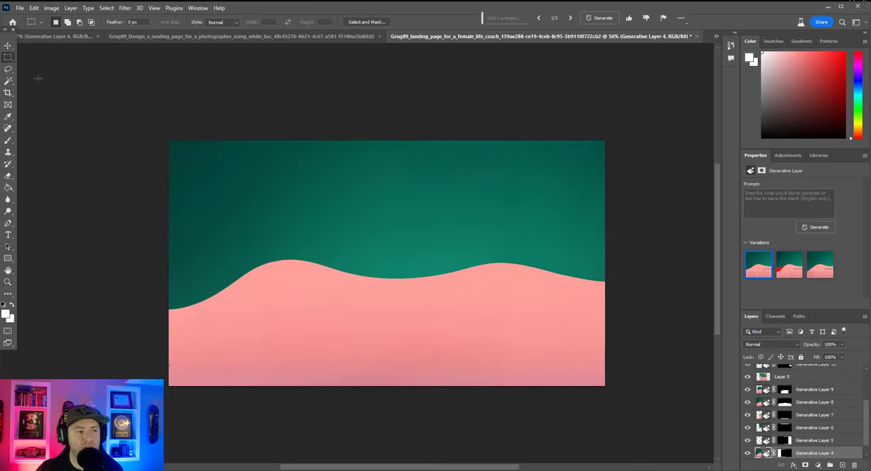
Lasso a rounded area just above the pink wave and run Generative Fill with the prompt "add a picture of a cat".
click(8, 68)
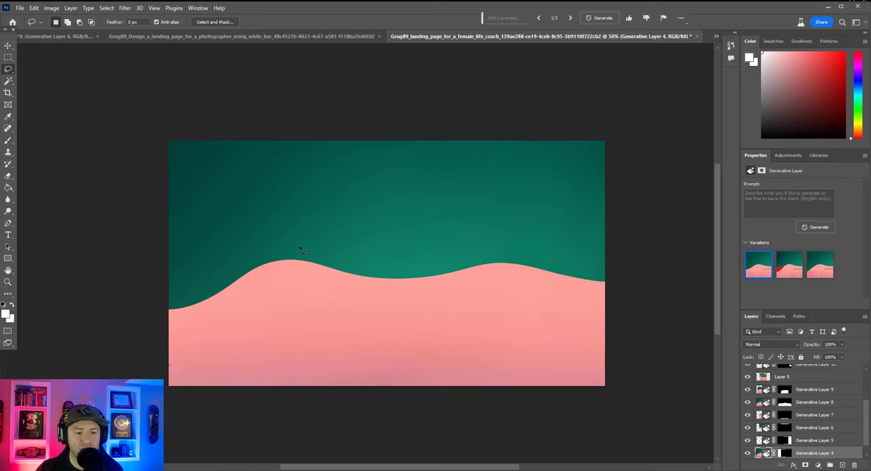
drag(313, 255, 305, 227)
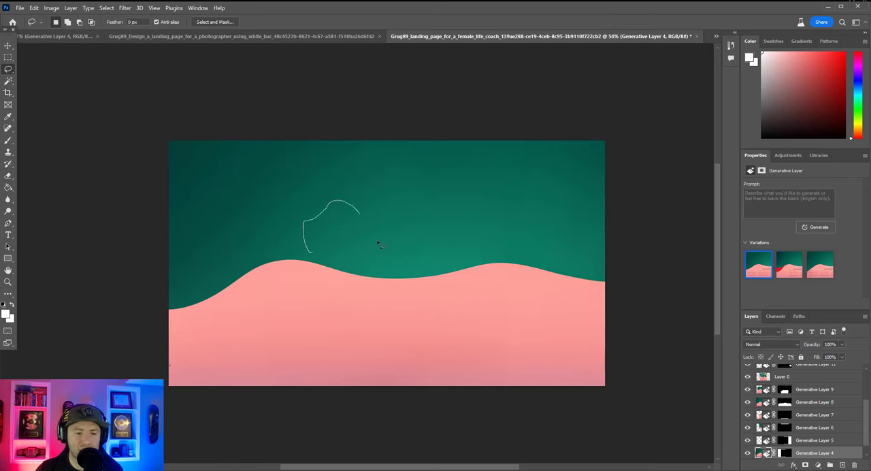
drag(309, 253, 310, 255)
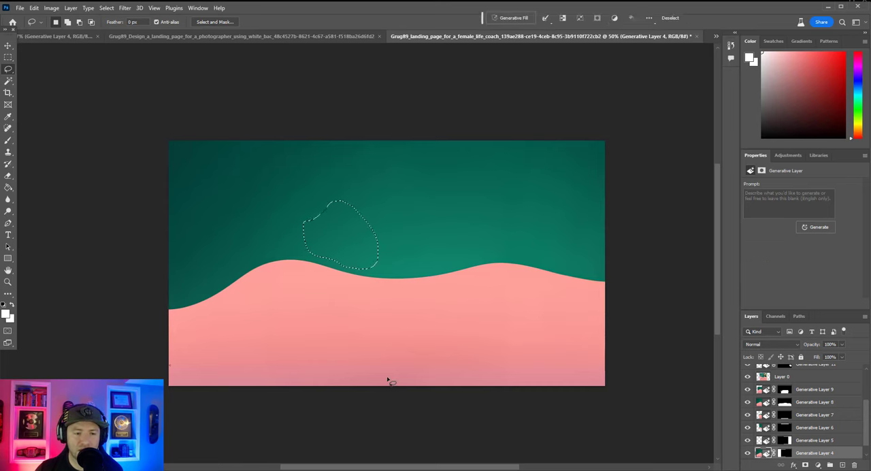
click(515, 19)
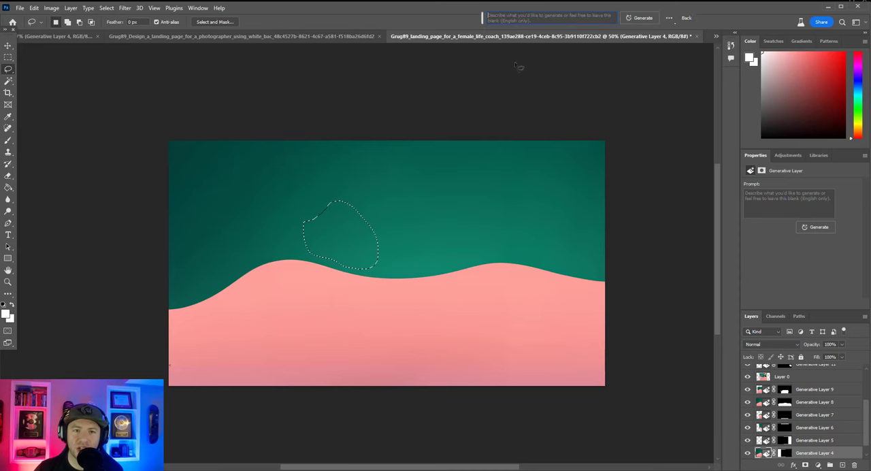
click(522, 17)
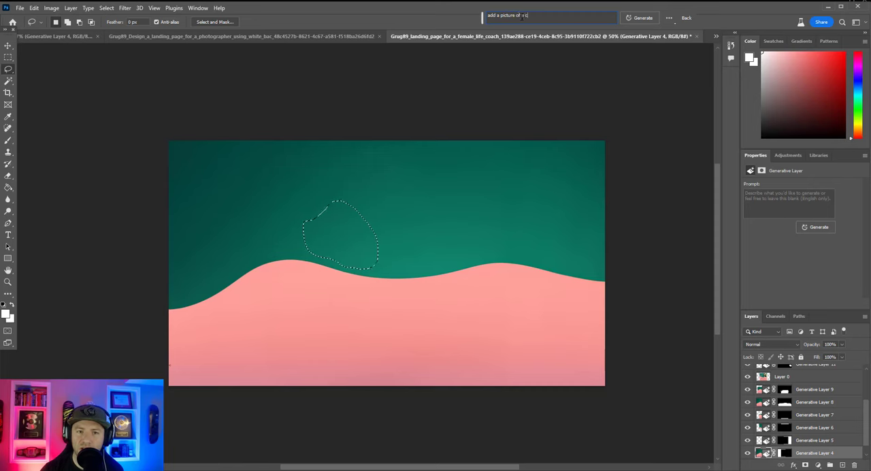
click(641, 17)
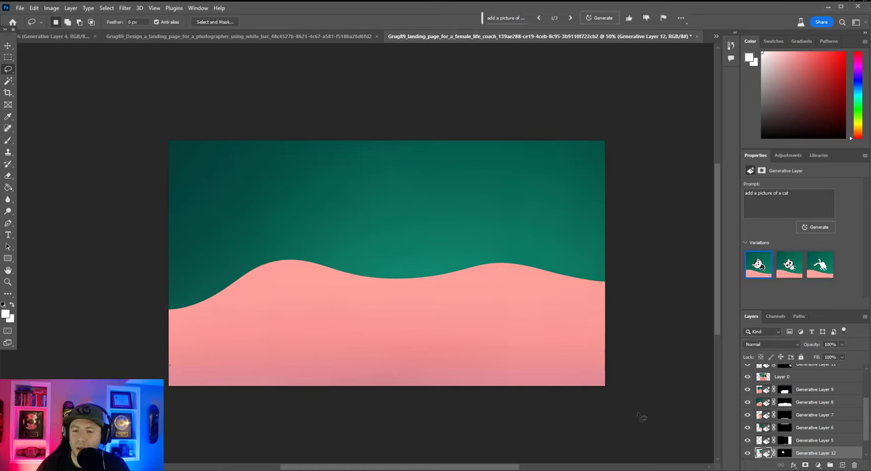
Move the cat's generative layer to the top of the layer stack and choose the third cat variation.
drag(816, 457, 828, 368)
scroll(820, 423, up, 3)
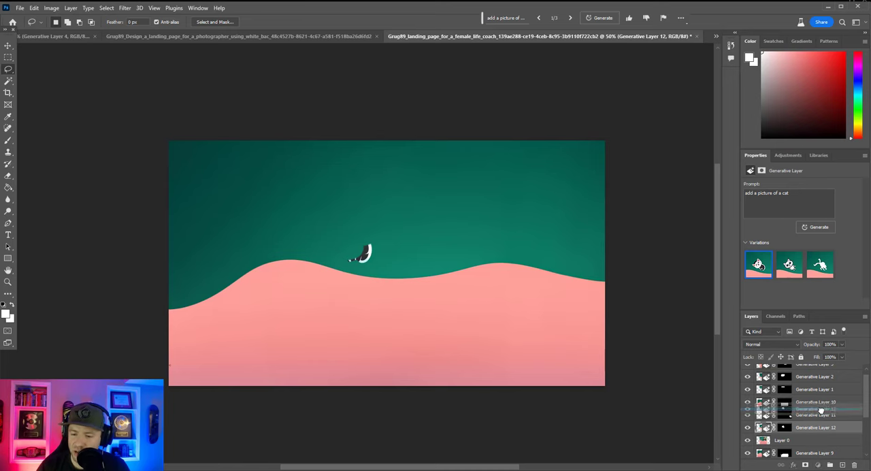
scroll(833, 401, up, 1)
drag(839, 381, 822, 367)
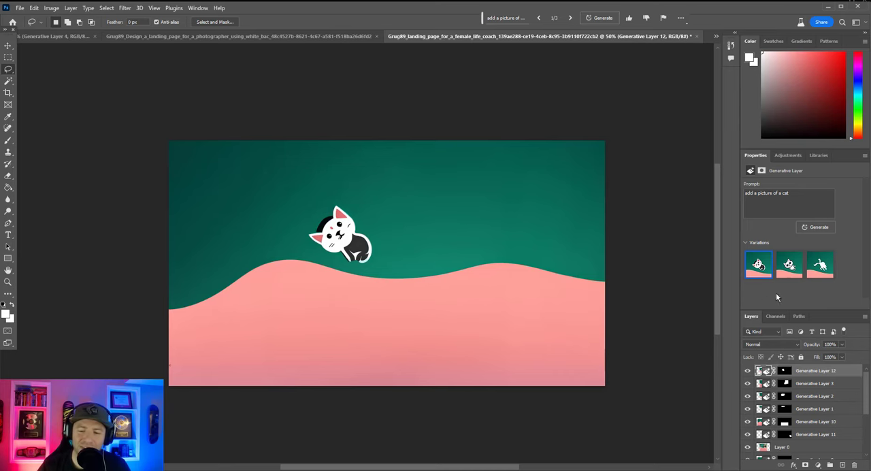
click(788, 264)
click(819, 265)
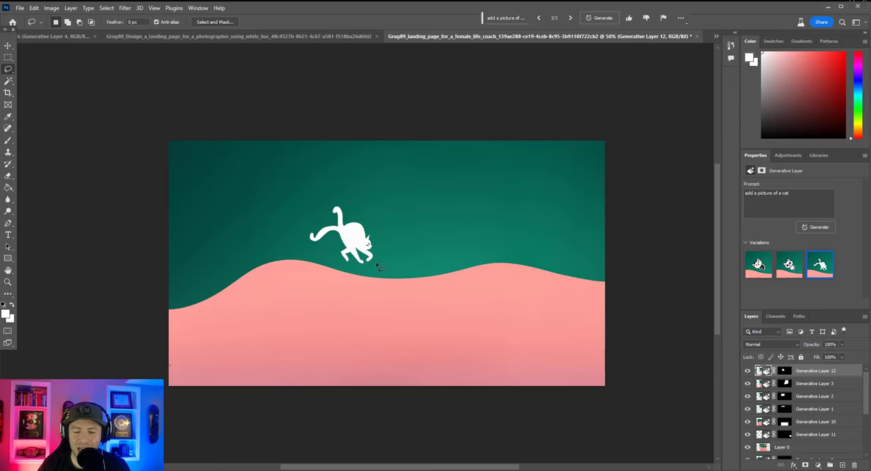
Move the cat up and to the right, toward the middle of the green background.
click(8, 46)
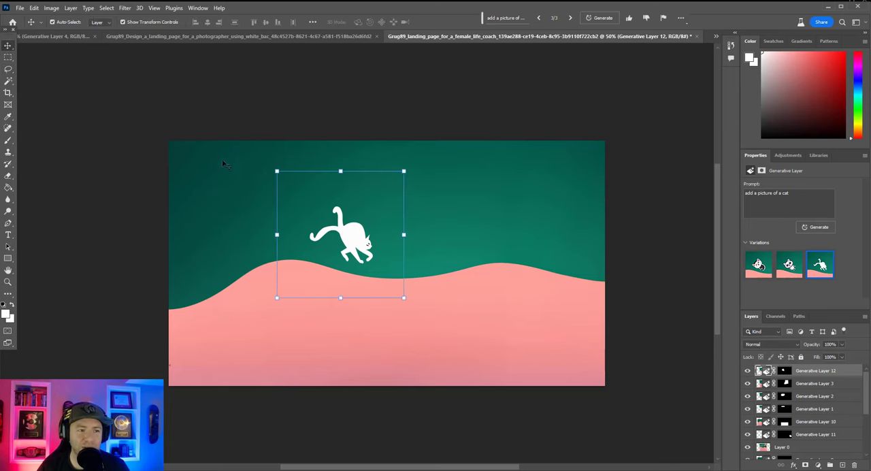
drag(353, 246, 370, 241)
drag(379, 240, 396, 233)
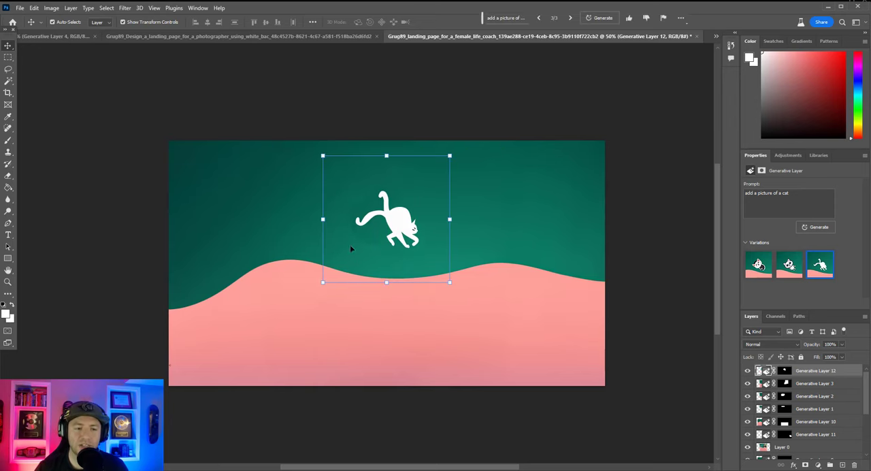
Lasso a small fish shape to the right of the cat and run Generative Fill with the prompt "add a tropical fish".
click(244, 203)
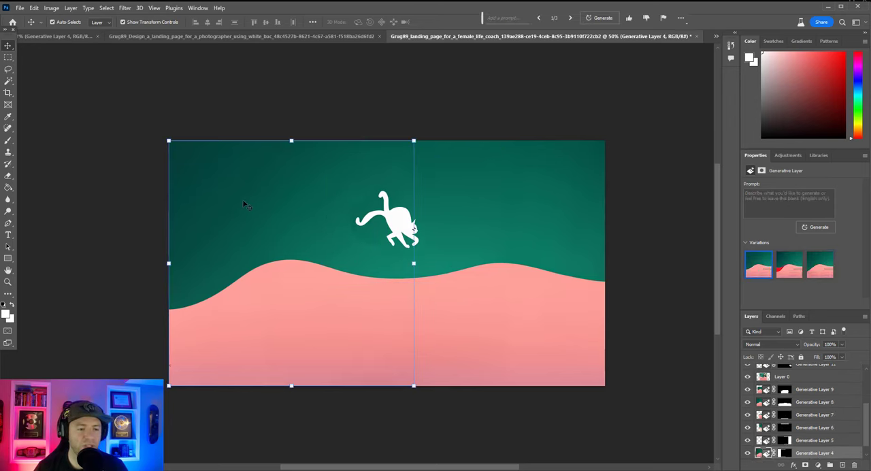
click(8, 69)
scroll(451, 378, down, 1)
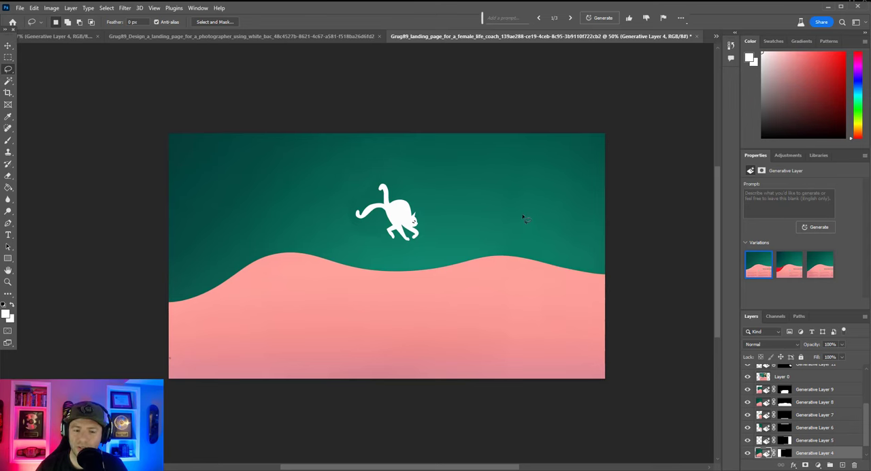
drag(523, 215, 514, 217)
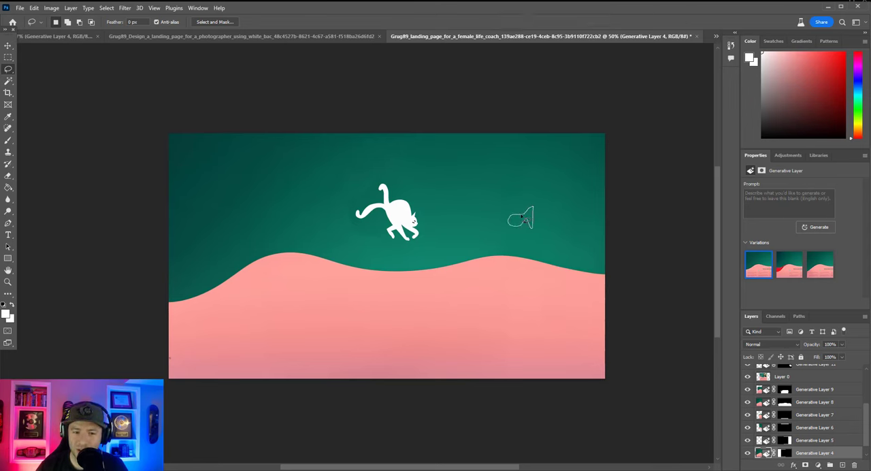
drag(524, 218, 525, 220)
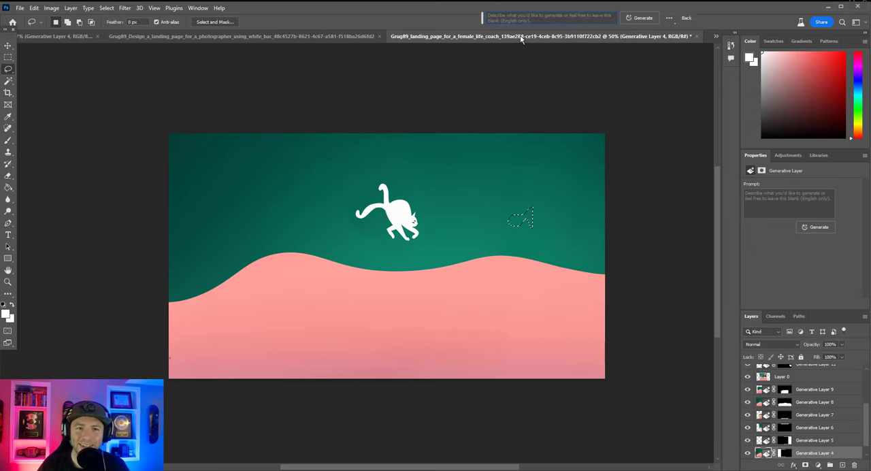
text(add a)
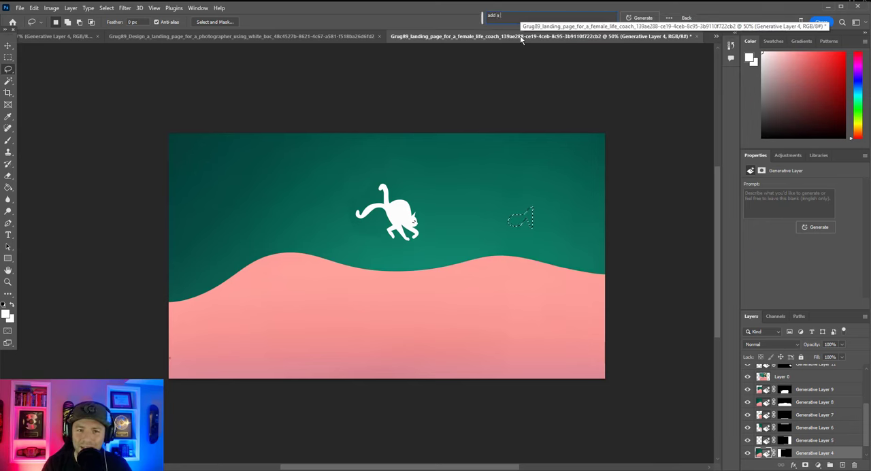
text( tropical fish)
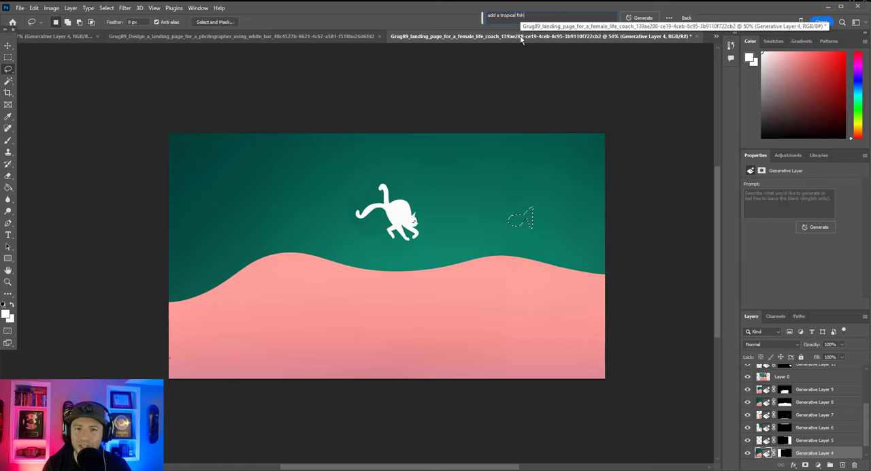
click(642, 18)
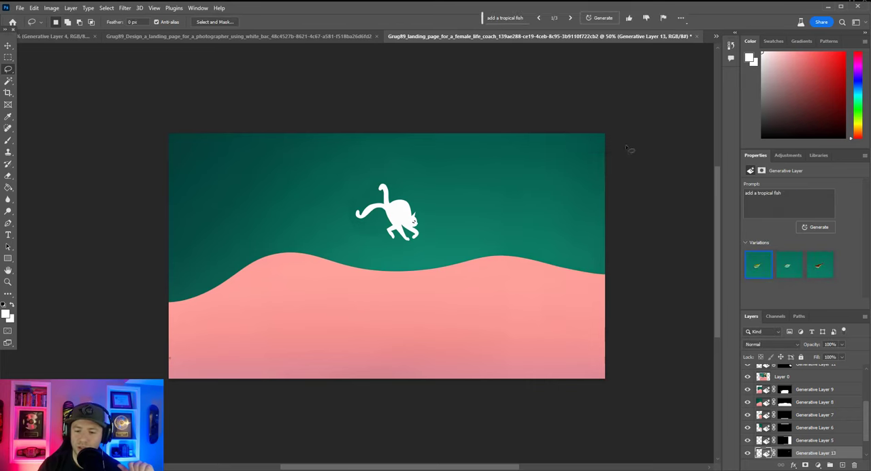
Raise the fish layer above Generative Layer 10, compare its variations and choose the second one.
drag(815, 415, 832, 376)
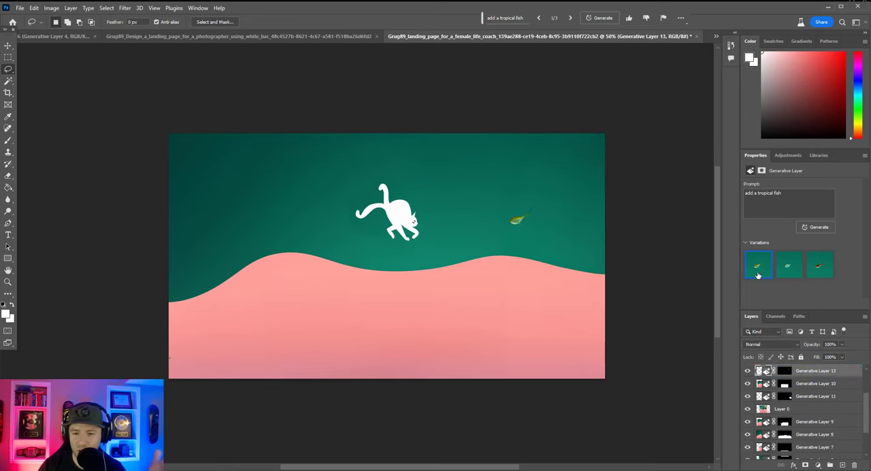
click(789, 272)
click(819, 269)
click(792, 273)
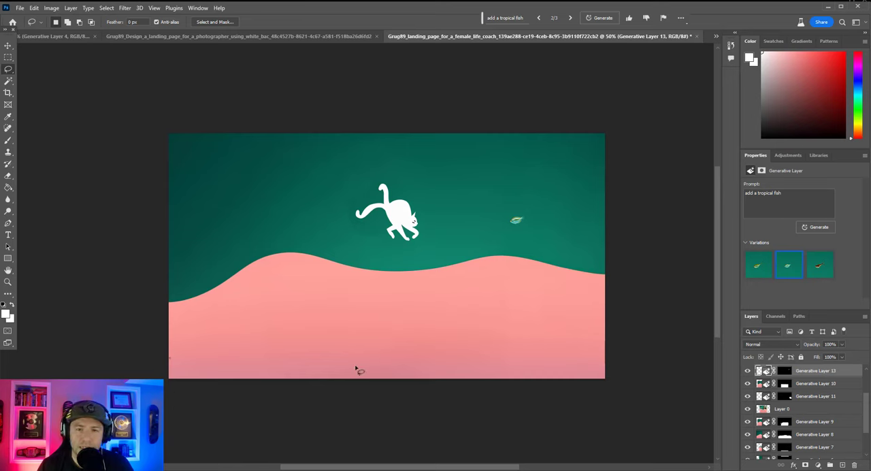
Undo the tropical fish edits and the cat's last move.
click(8, 57)
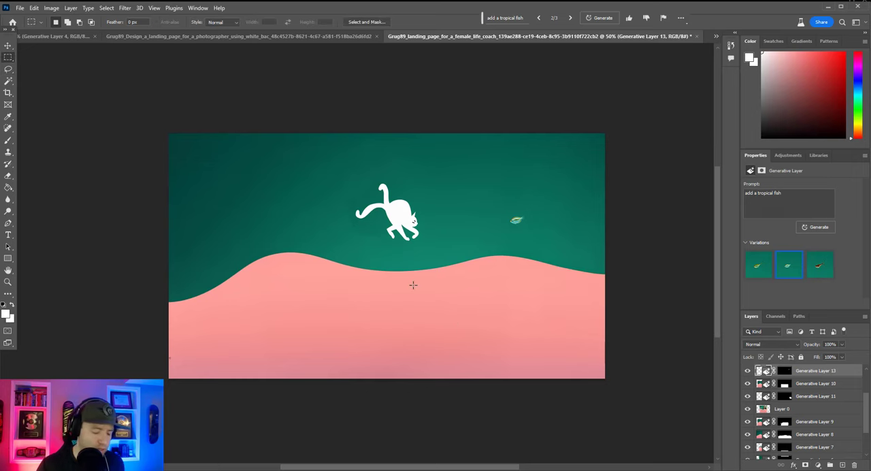
key(ctrl+z)
key(ctrl+z)
key(ctrl+z)
key(ctrl+z)
key(ctrl+z)
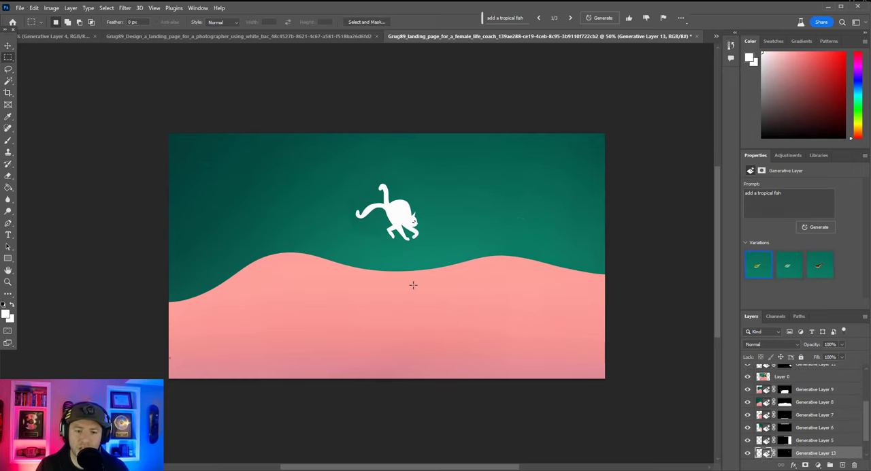
key(ctrl+z)
key(ctrl+z)
key(ctrl+z)
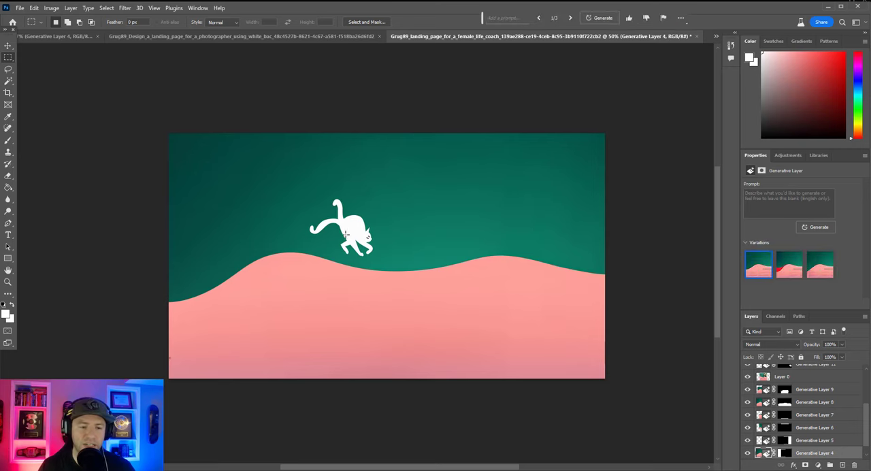
Rasterize all layers from Generative Layer 12 down to Generative Layer 4 and merge them into one layer.
click(8, 45)
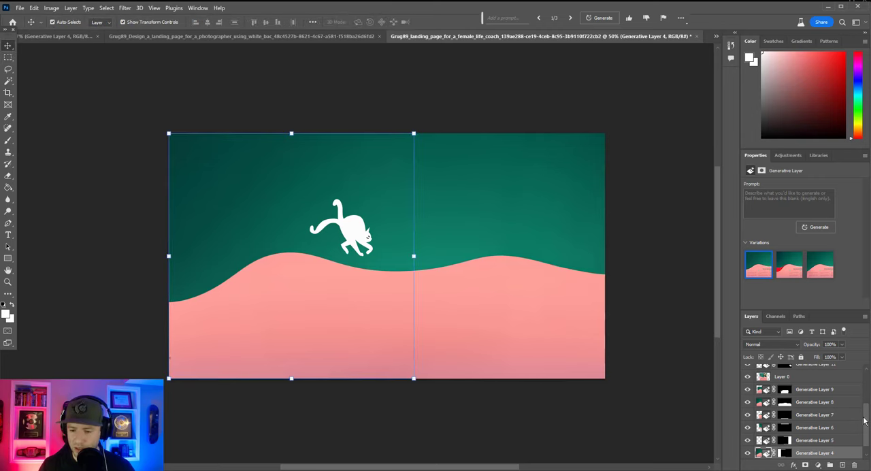
scroll(864, 421, up, 5)
click(830, 370)
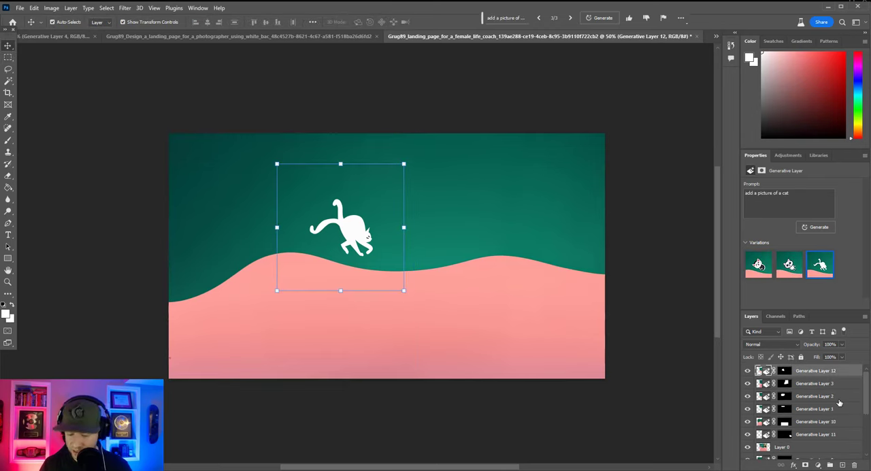
scroll(866, 402, down, 5)
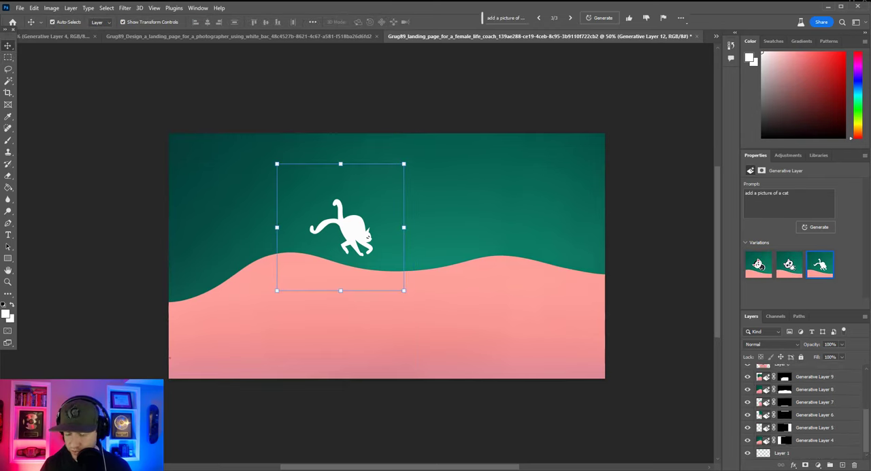
shift+click(827, 442)
right_click(830, 439)
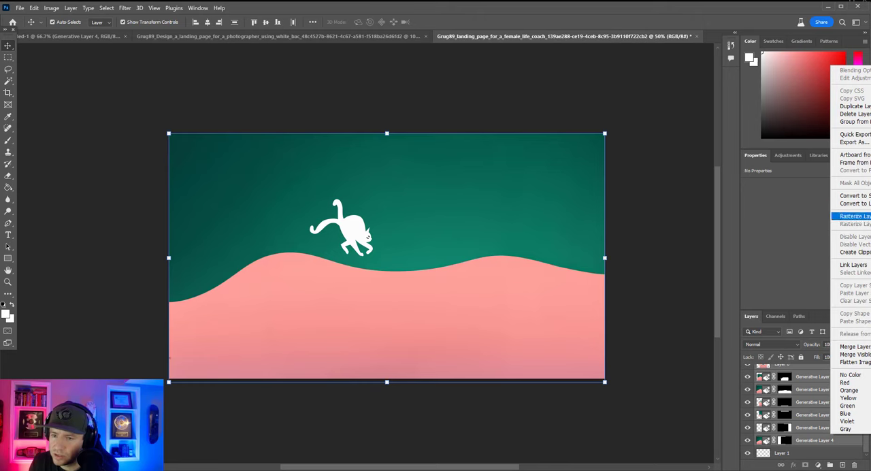
click(852, 216)
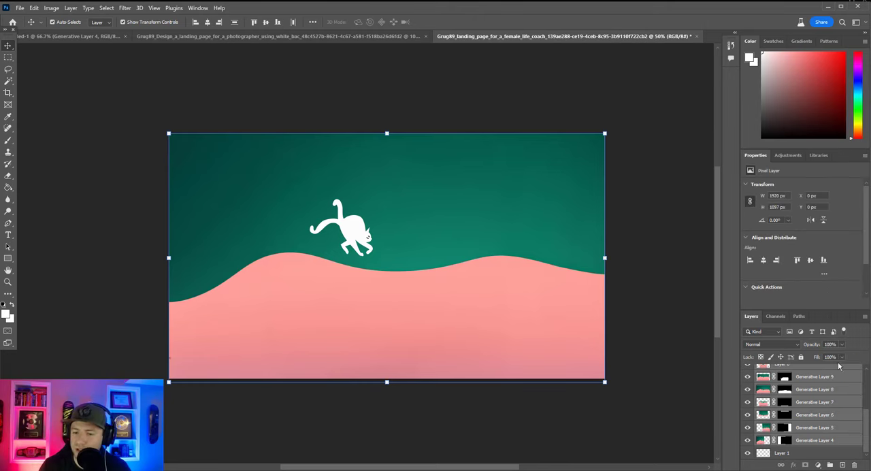
right_click(841, 416)
click(862, 327)
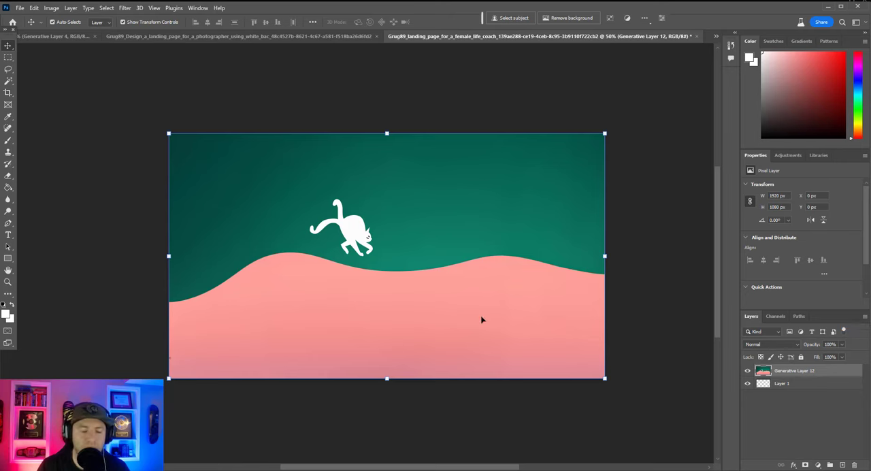
Select the cat as the subject of the merged layer and invert the selection to cover the background.
click(412, 432)
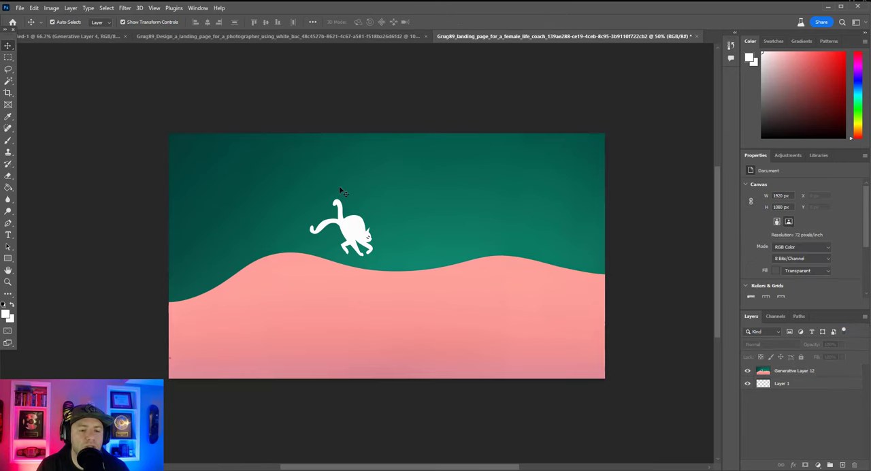
click(332, 294)
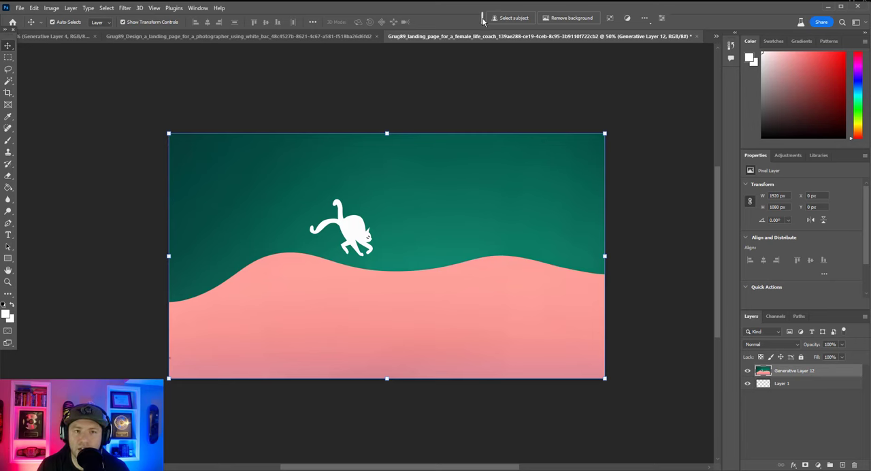
drag(483, 19, 474, 327)
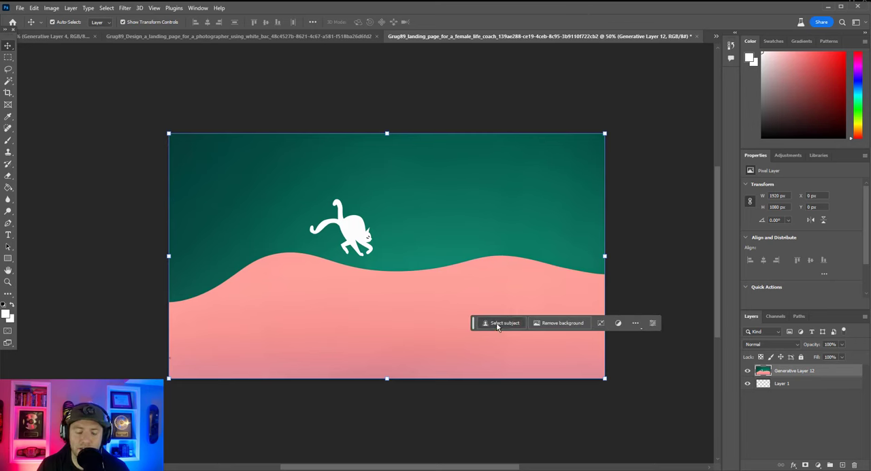
click(497, 324)
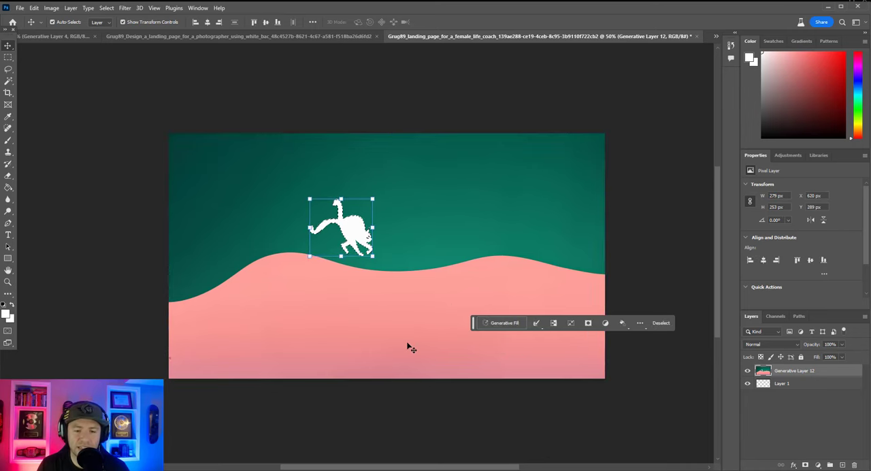
click(554, 324)
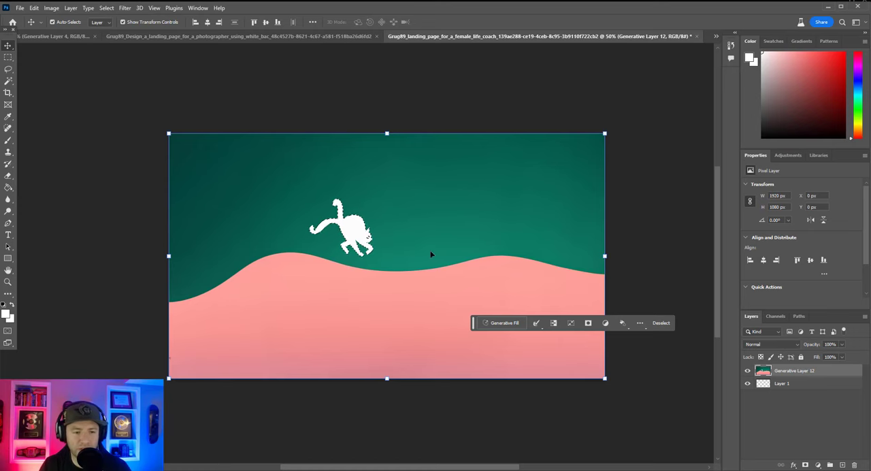
Run Generative Fill on the selected background with the prompt "add a background to put this cat in the middle of a field in Ireland".
click(503, 323)
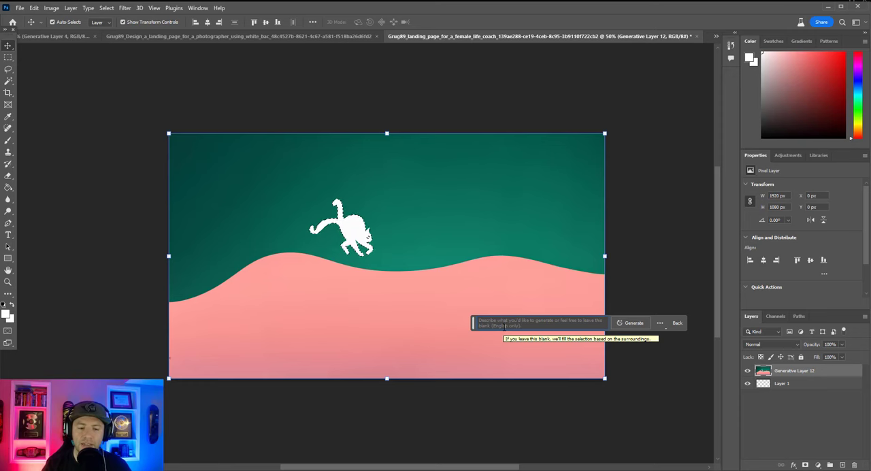
text(add)
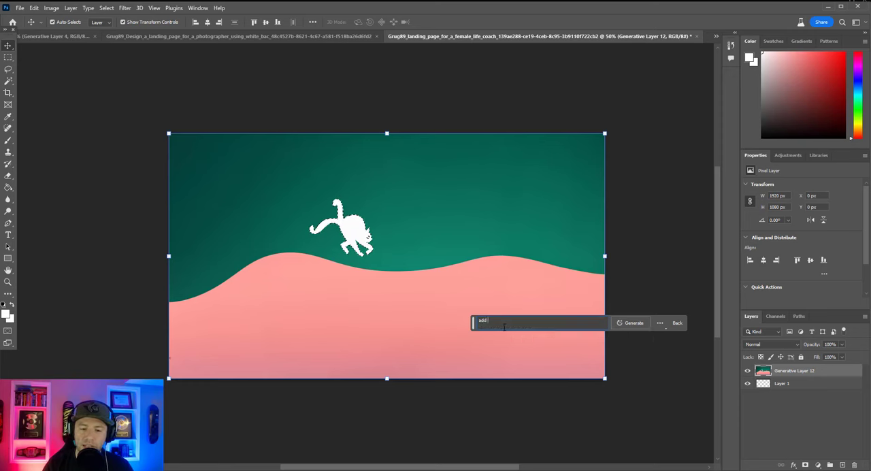
text( a backg)
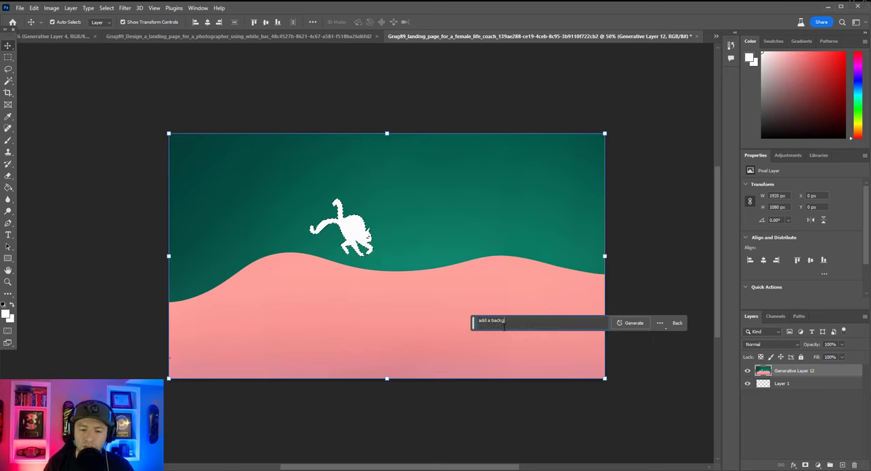
text(round to )
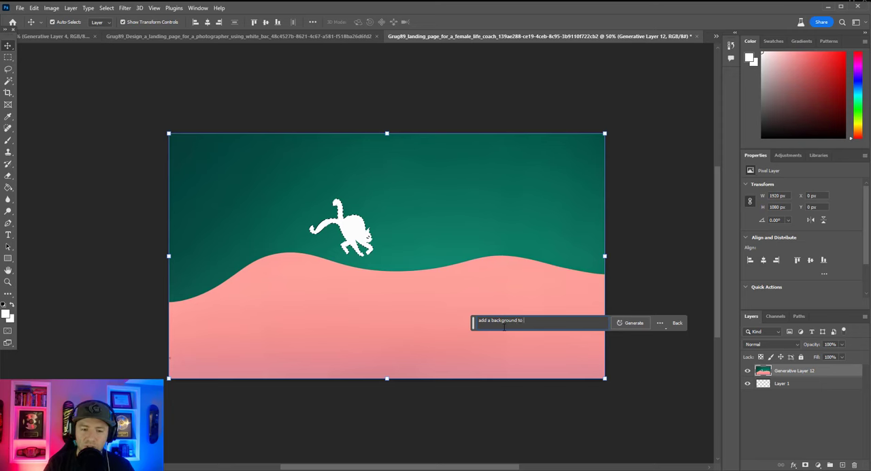
text(put this cat in the middle of a field in)
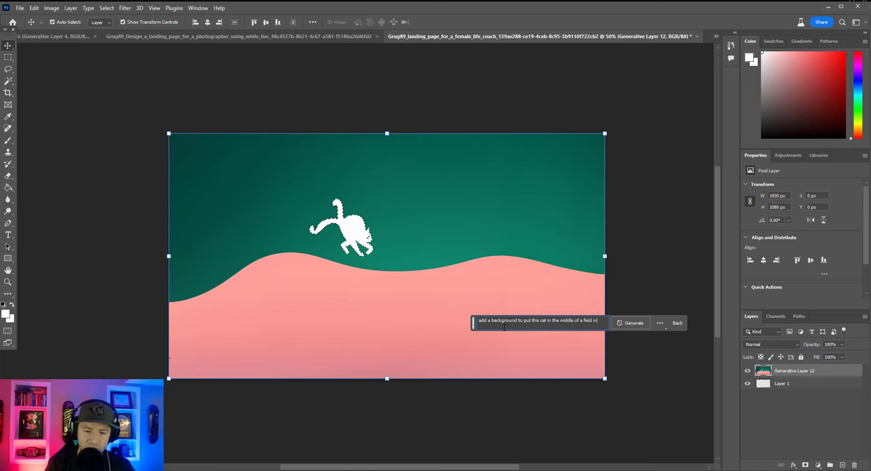
text(Irela)
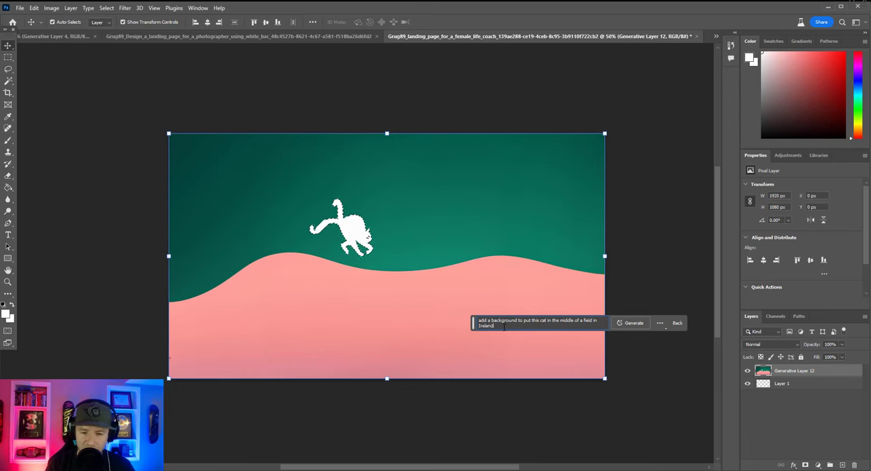
text(nd)
key(Return)
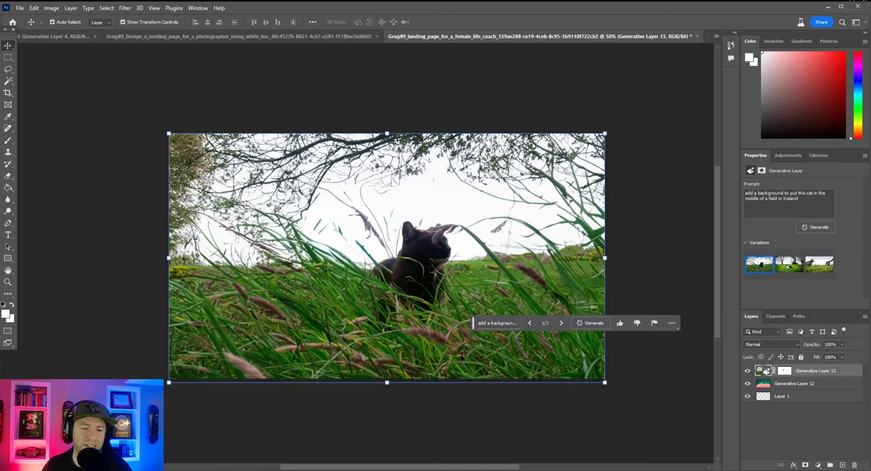
Compare the three variations of the Ireland field background with the cat prompt and return to the first one.
click(791, 267)
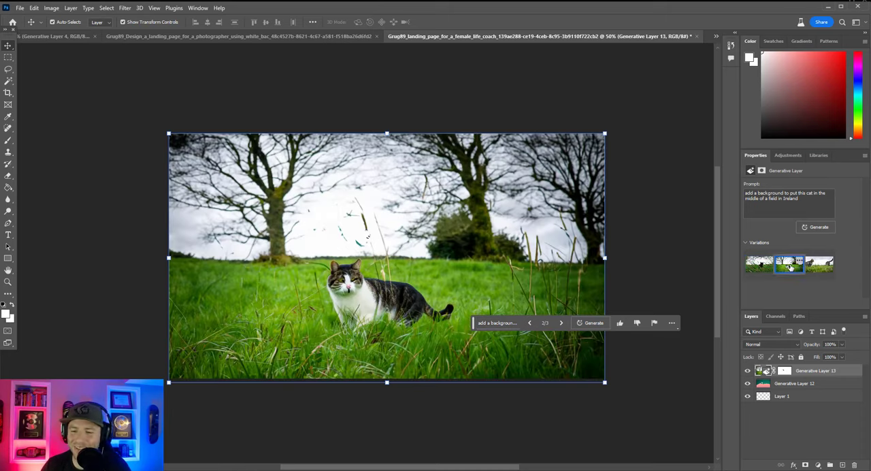
click(817, 271)
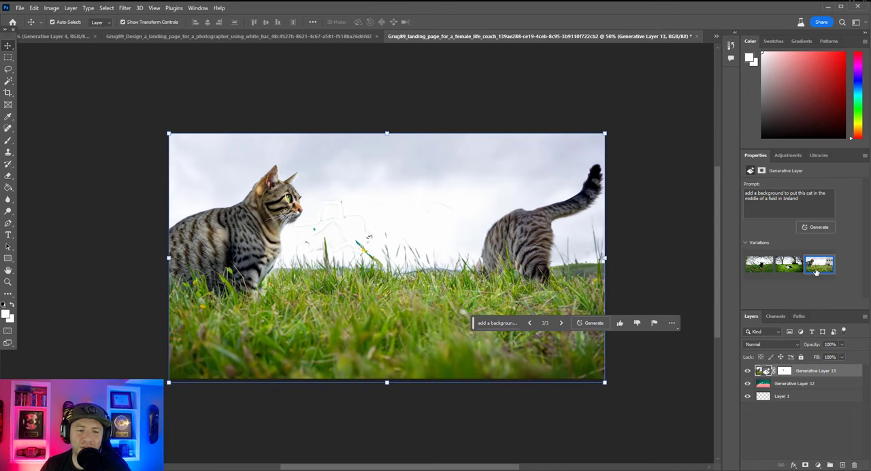
click(792, 273)
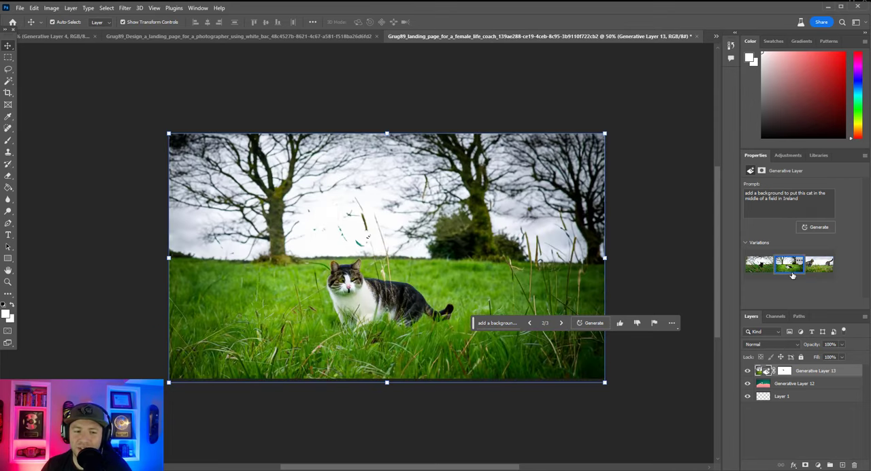
click(761, 267)
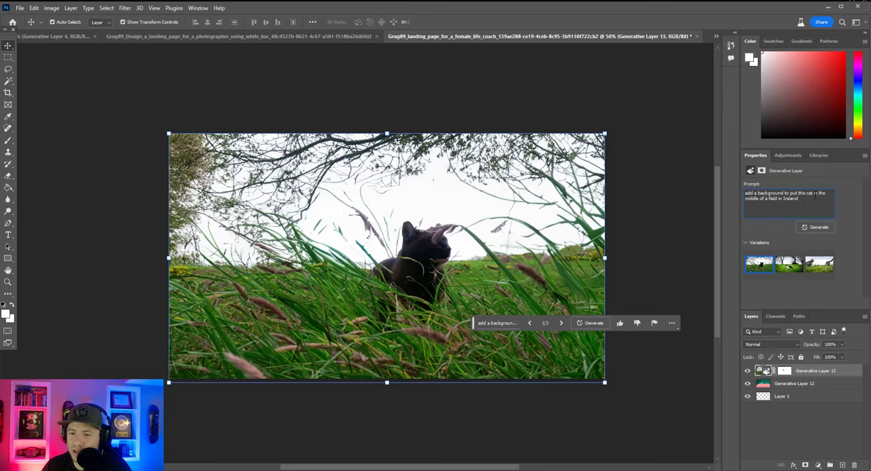
Change the generative layer's prompt to "add a background of a field in irleand" and generate new variations.
drag(813, 195, 784, 194)
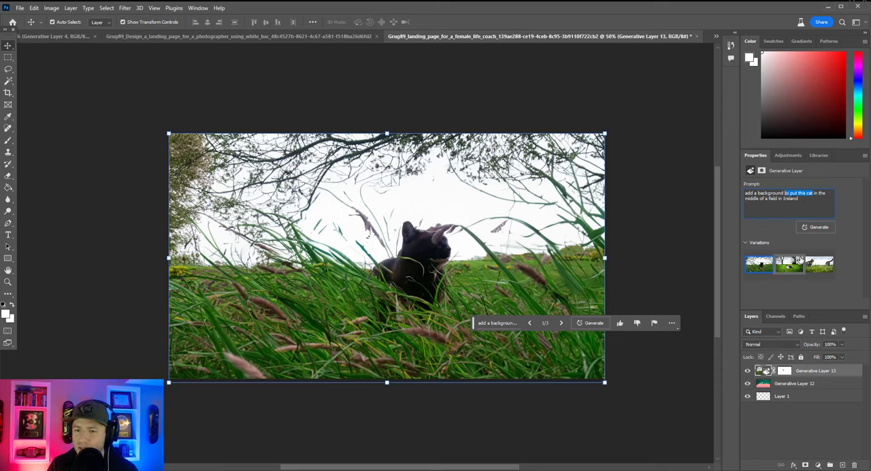
text(of a field)
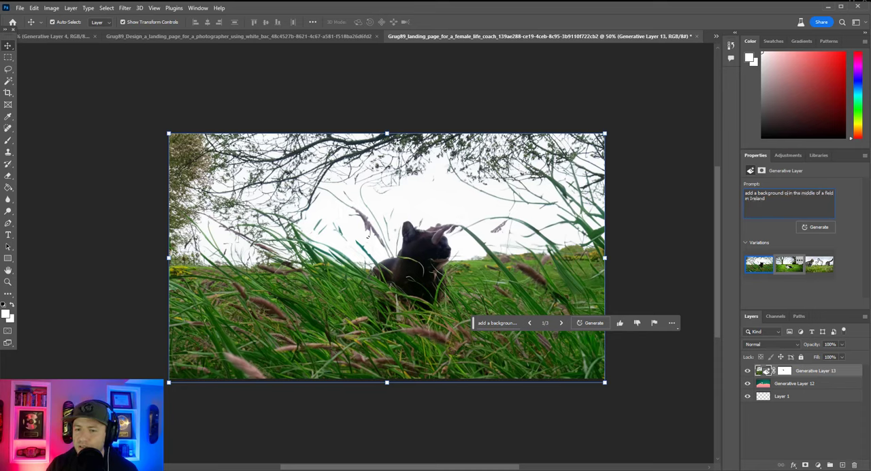
drag(764, 198, 787, 193)
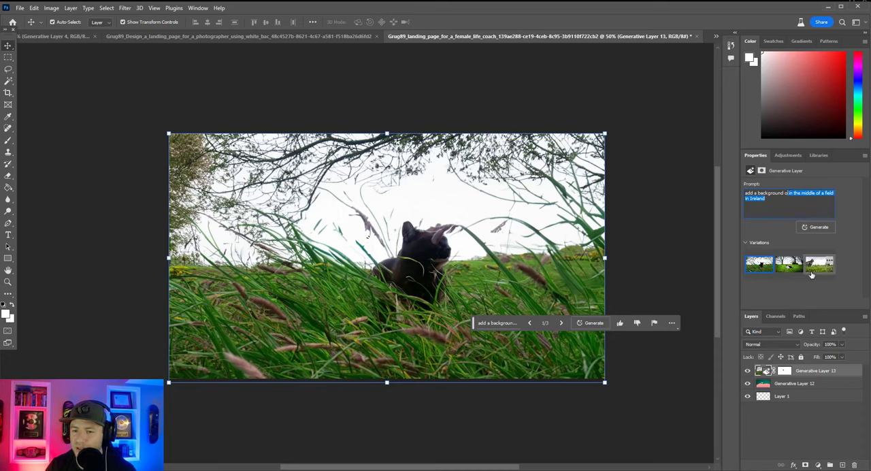
text(f)
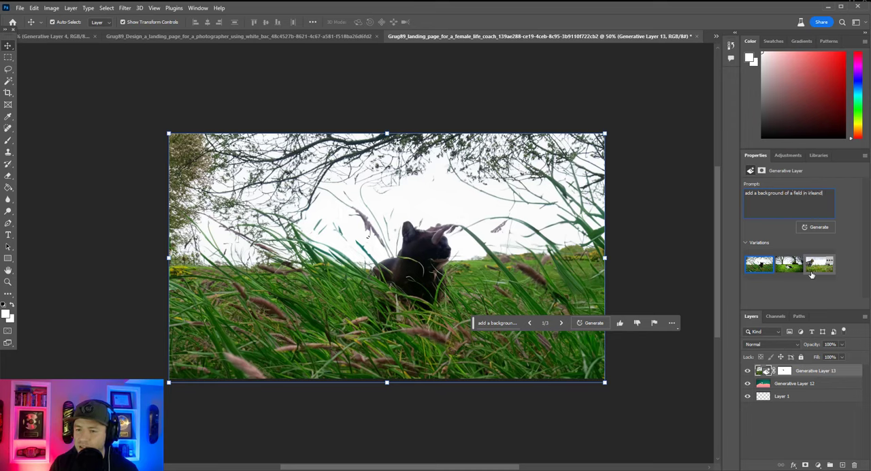
click(815, 227)
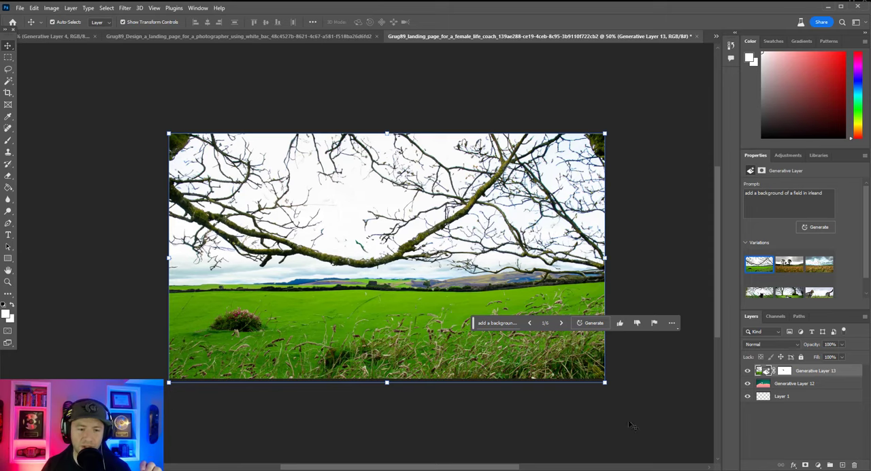
Compare the newly generated field backgrounds and choose the third variation, with tall grasses under a cloudy sky.
click(789, 264)
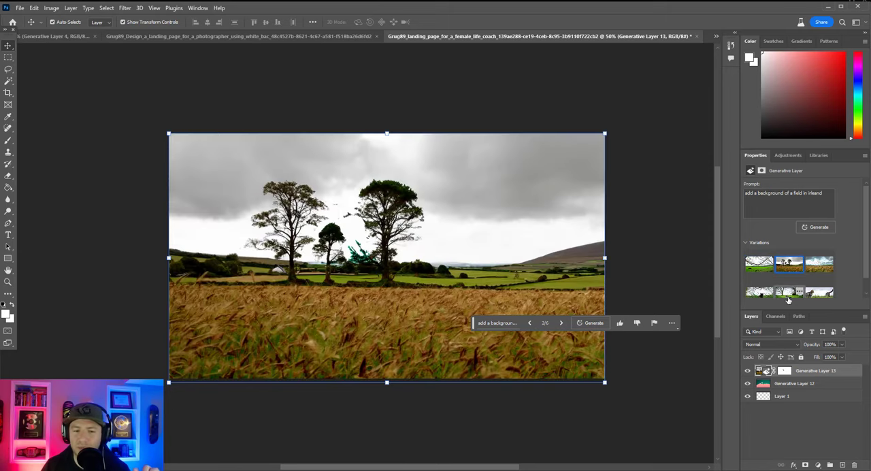
click(821, 270)
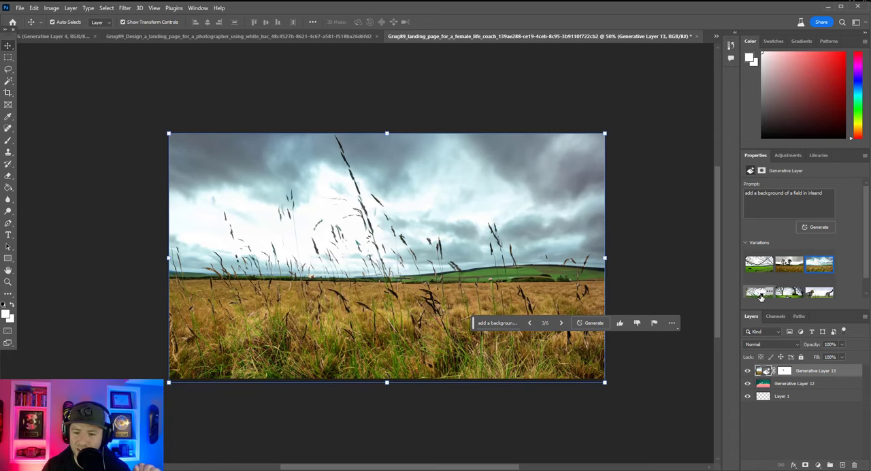
click(788, 267)
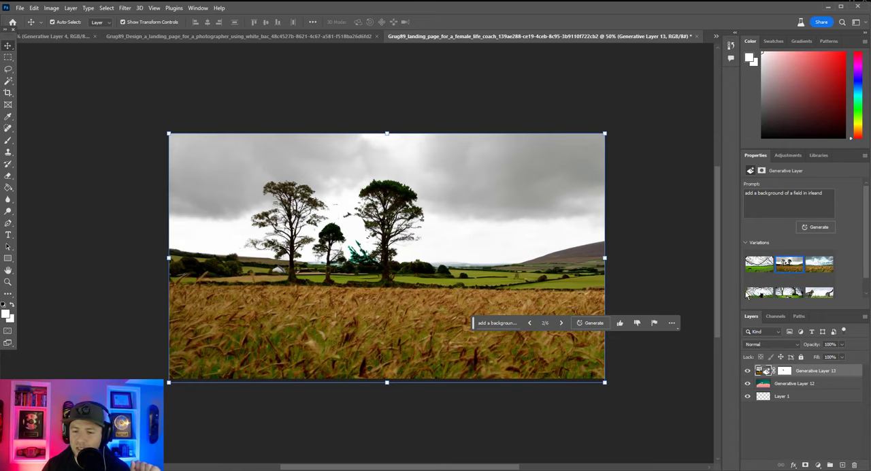
click(818, 293)
click(810, 267)
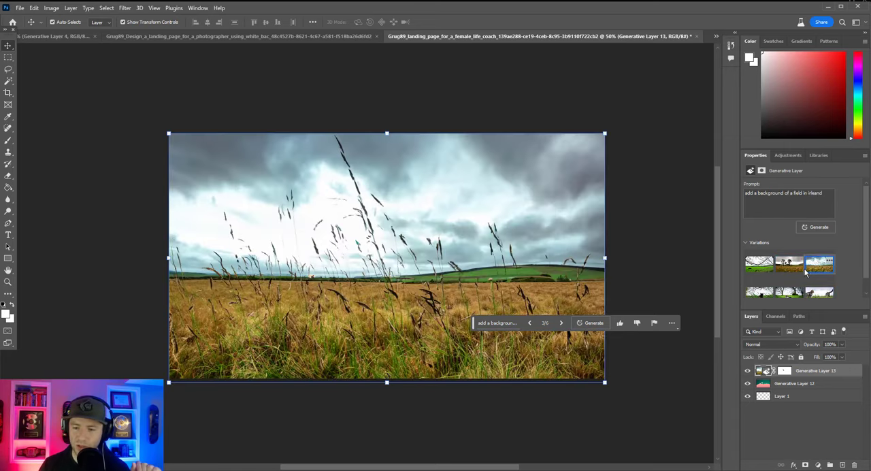